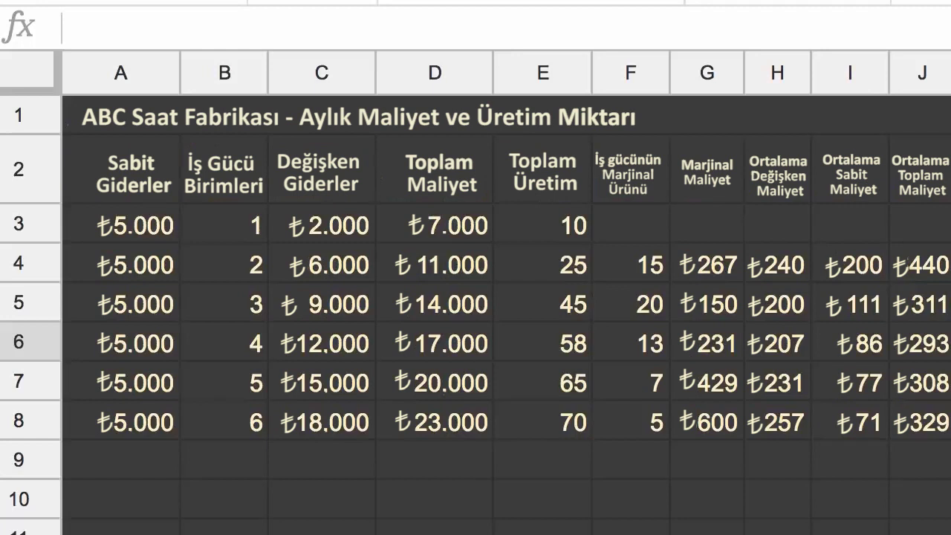
Review the İş Gücü Birimleri, Değişken Giderler and Toplam Maliyet headings and the values under Toplam Üretim.
{"action": "left_click", "coordinate": [223, 168]}
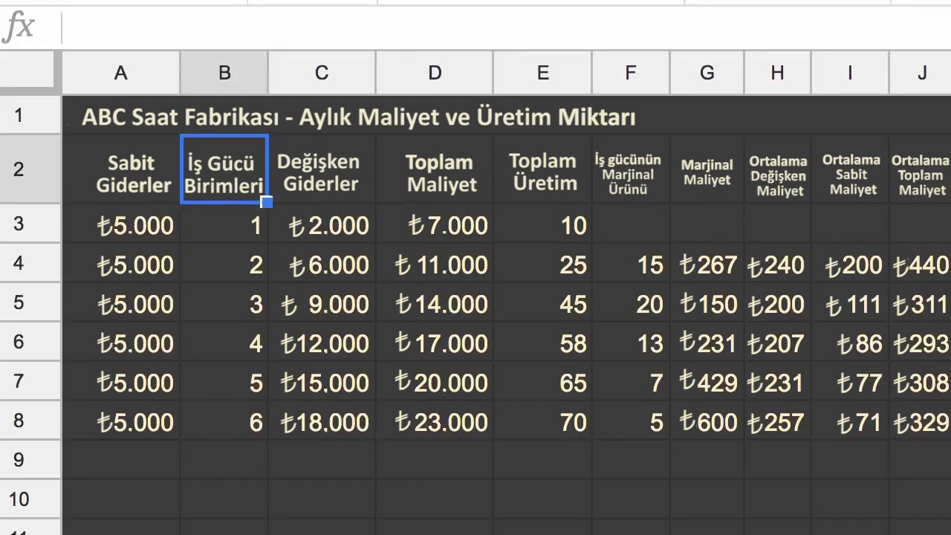
{"action": "left_click", "coordinate": [322, 168]}
{"action": "left_click", "coordinate": [435, 169]}
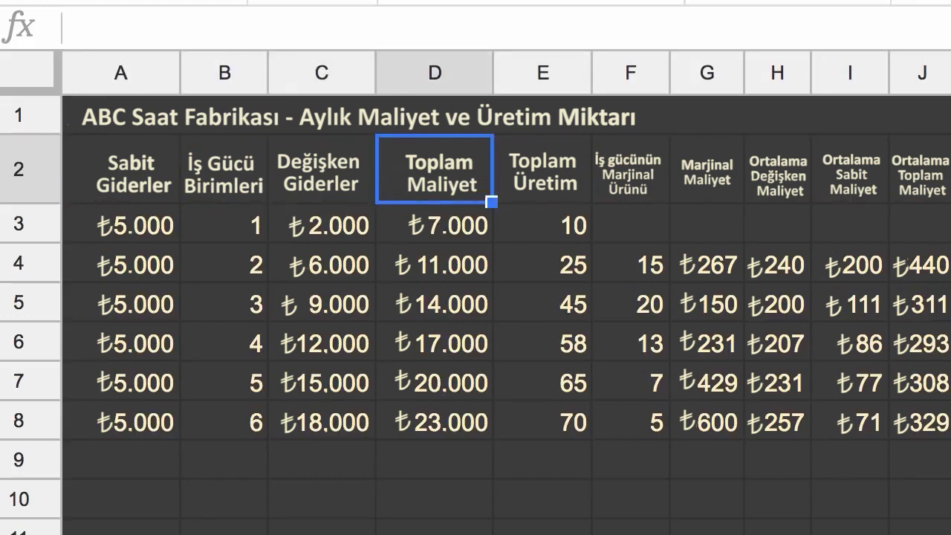
{"action": "left_click", "coordinate": [542, 169]}
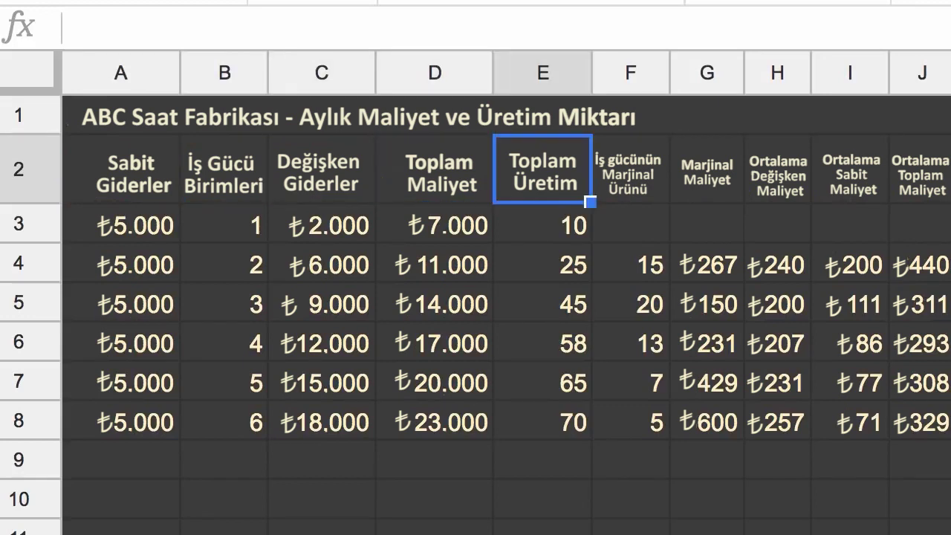
{"action": "key", "text": "Down"}
{"action": "key", "text": "Down"}
{"action": "key", "text": "Down"}
{"action": "key", "text": "Down"}
{"action": "key", "text": "Down"}
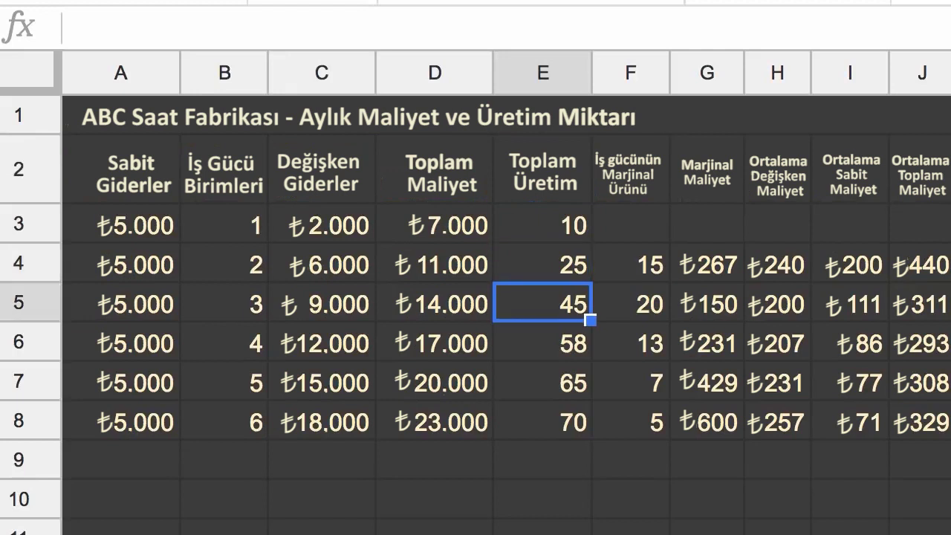
{"action": "key", "text": "Up"}
{"action": "key", "text": "Up"}
{"action": "key", "text": "Up"}
{"action": "key", "text": "Up"}
{"action": "key", "text": "Up"}
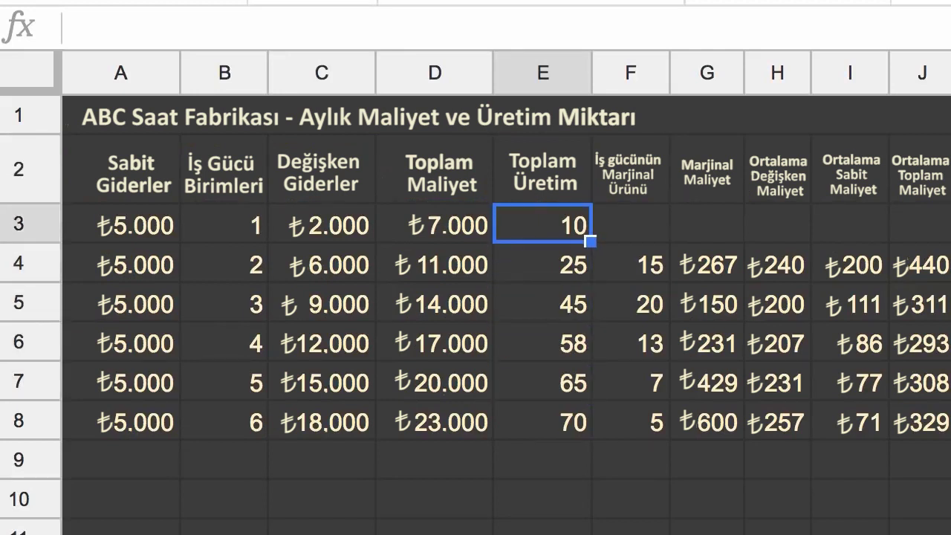
Review the marginal product, marginal cost and average cost headings in F2 to J2.
{"action": "left_click", "coordinate": [630, 168]}
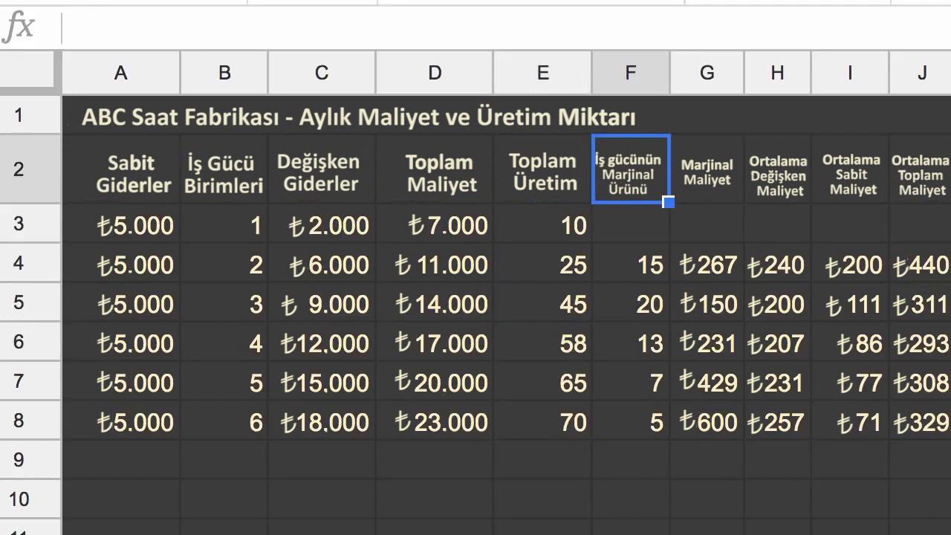
{"action": "left_click", "coordinate": [707, 169]}
{"action": "left_click", "coordinate": [777, 168]}
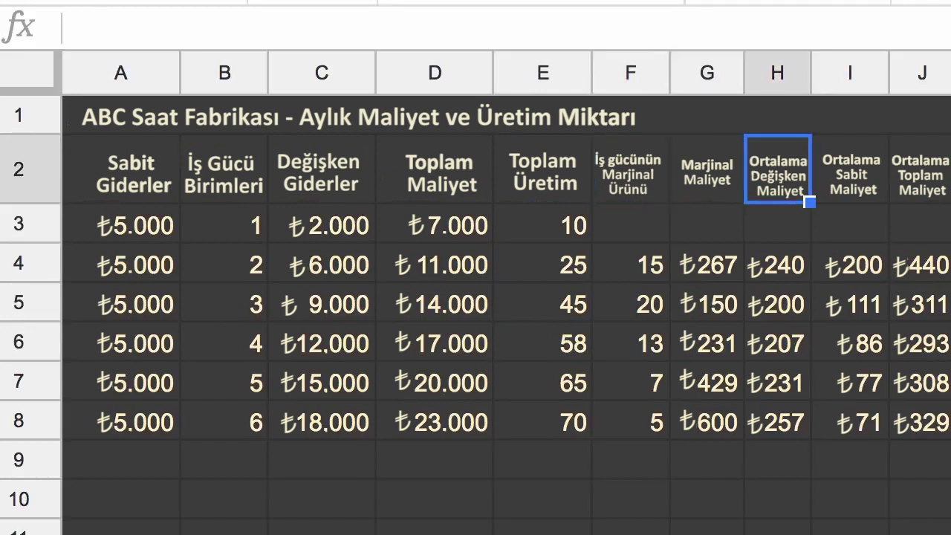
{"action": "left_click", "coordinate": [849, 169]}
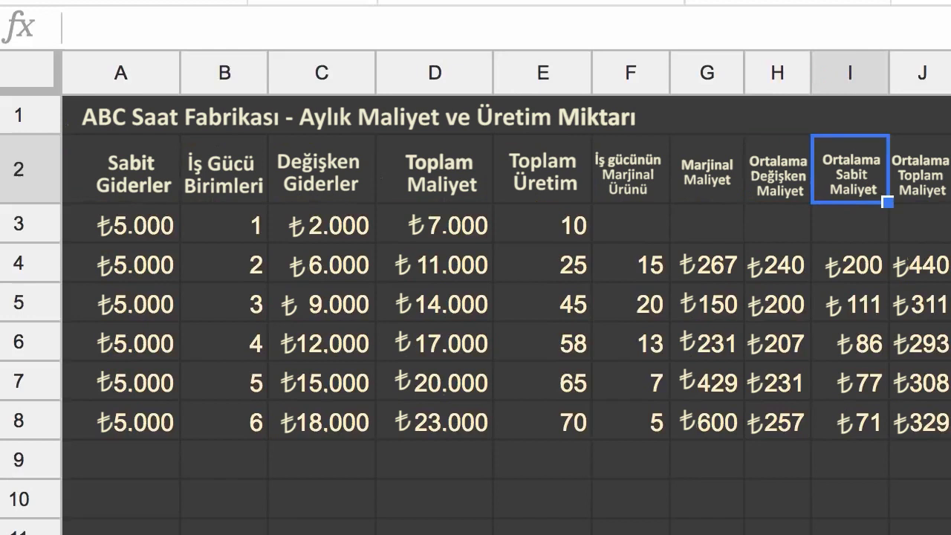
{"action": "left_click", "coordinate": [920, 169]}
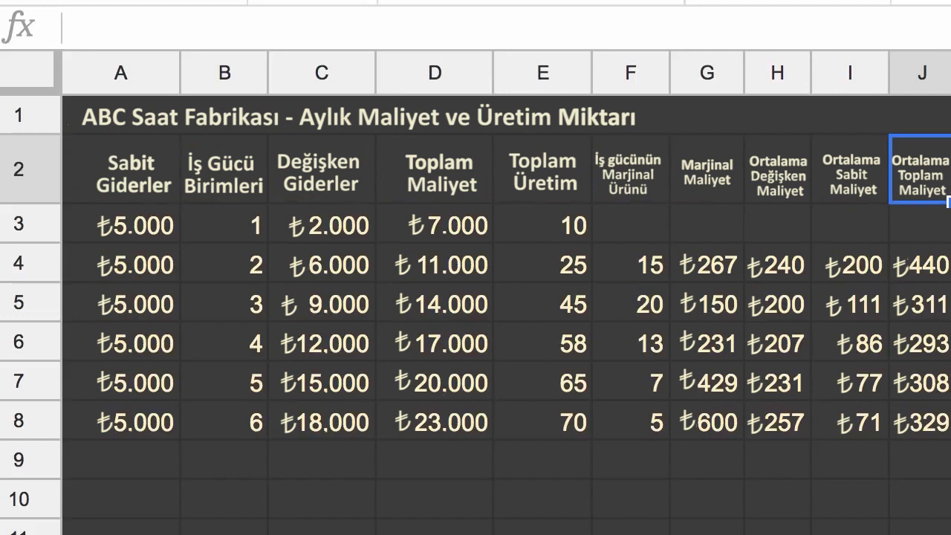
{"action": "key", "text": "Left"}
{"action": "key", "text": "Left"}
{"action": "key", "text": "Left"}
{"action": "key", "text": "Left"}
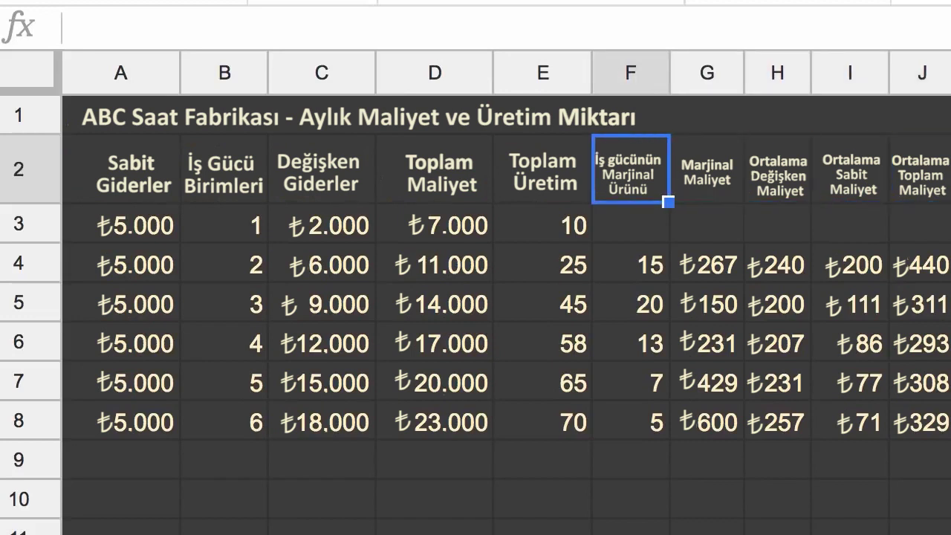
{"action": "key", "text": "Down"}
{"action": "key", "text": "Up"}
{"action": "key", "text": "Right"}
{"action": "key", "text": "Right"}
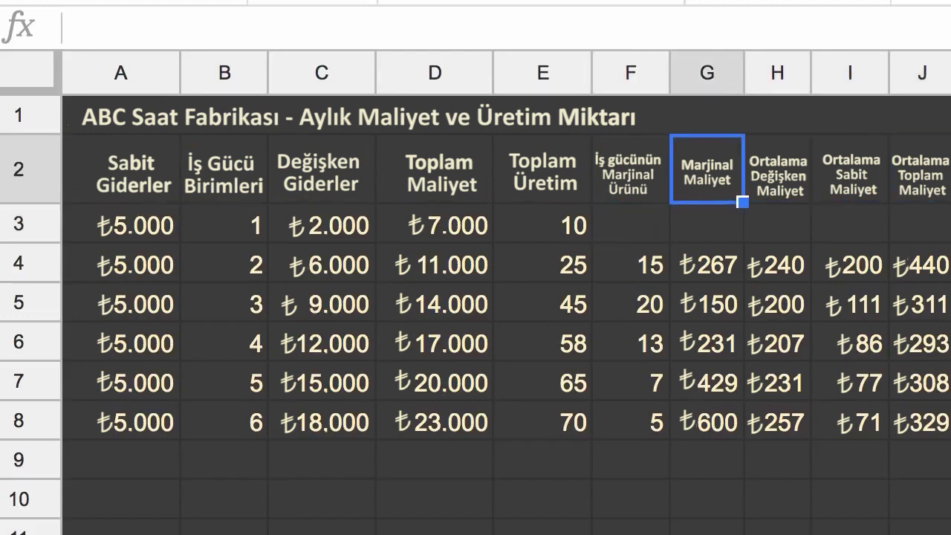
{"action": "key", "text": "Down"}
{"action": "key", "text": "Down"}
{"action": "key", "text": "Down"}
{"action": "key", "text": "Down"}
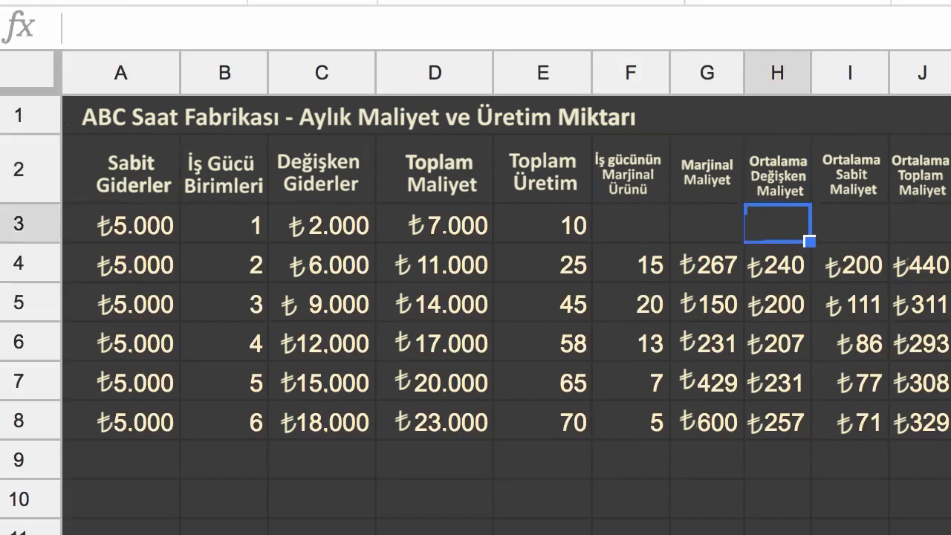
{"action": "key", "text": "Left"}
{"action": "key", "text": "Left"}
{"action": "key", "text": "Left"}
{"action": "key", "text": "Left"}
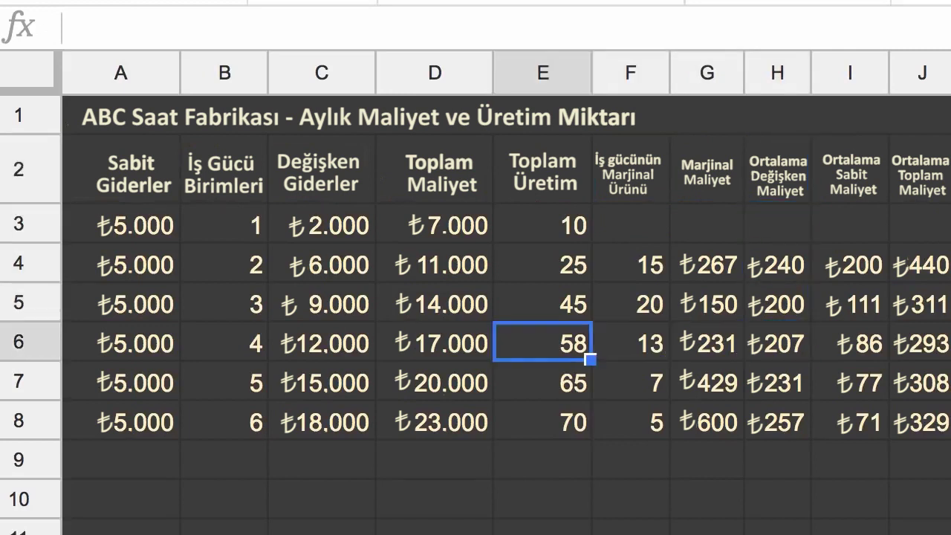
{"action": "key", "text": "Left"}
{"action": "key", "text": "Left"}
{"action": "key", "text": "Left"}
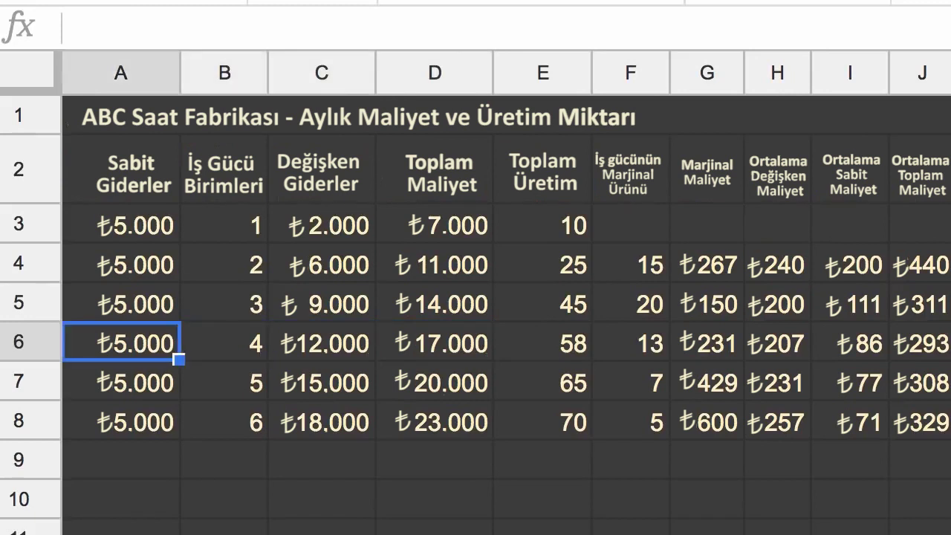
{"action": "key", "text": "Up"}
{"action": "key", "text": "Up"}
{"action": "key", "text": "Up"}
{"action": "key", "text": "Up"}
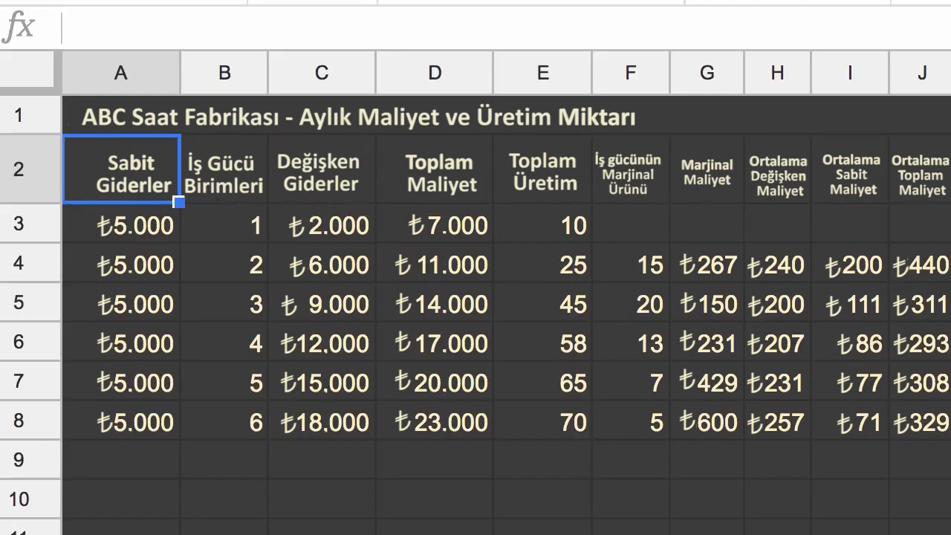
Go through the row 2 headings in order, from Sabit Giderler in A2 to Ortalama Toplam Maliyet in J2.
{"action": "key", "text": "Right"}
{"action": "key", "text": "Right"}
{"action": "key", "text": "Right"}
{"action": "key", "text": "Right"}
{"action": "key", "text": "Right"}
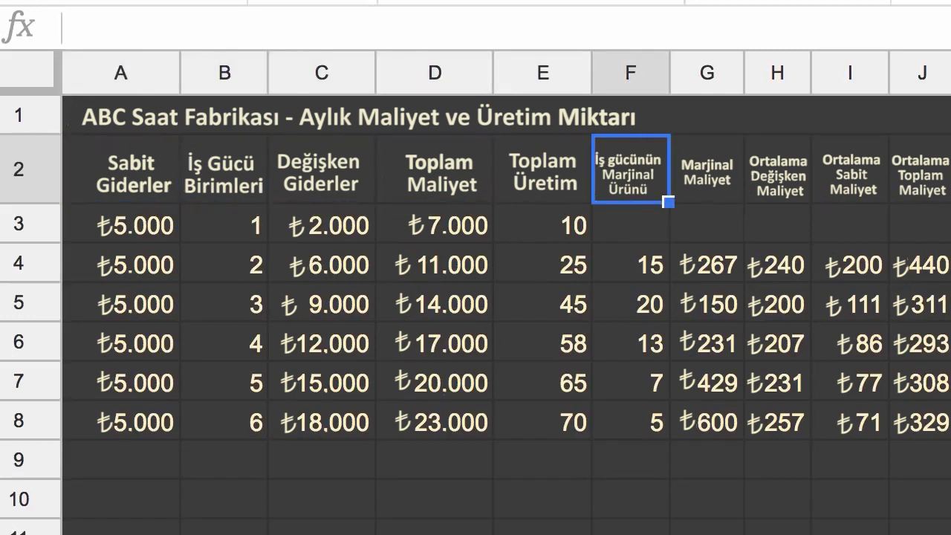
{"action": "key", "text": "Right"}
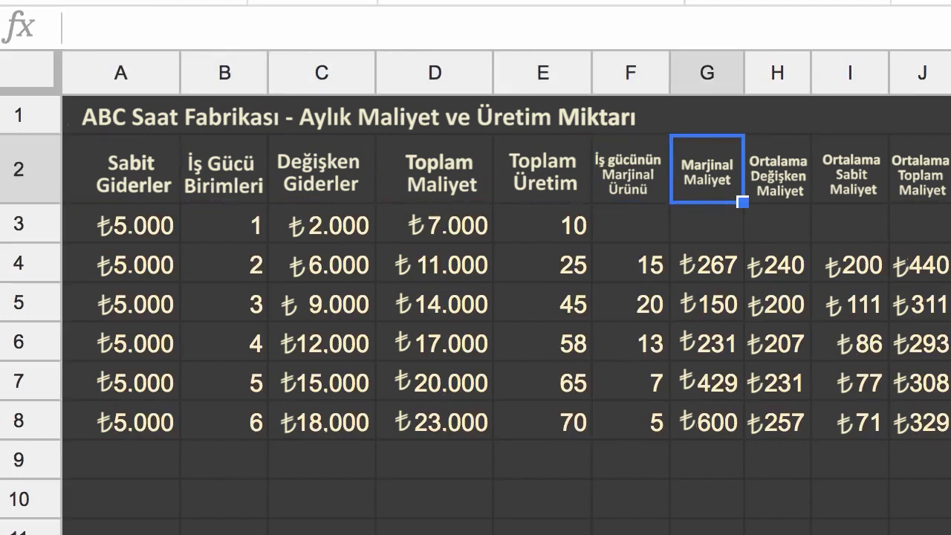
{"action": "key", "text": "Right"}
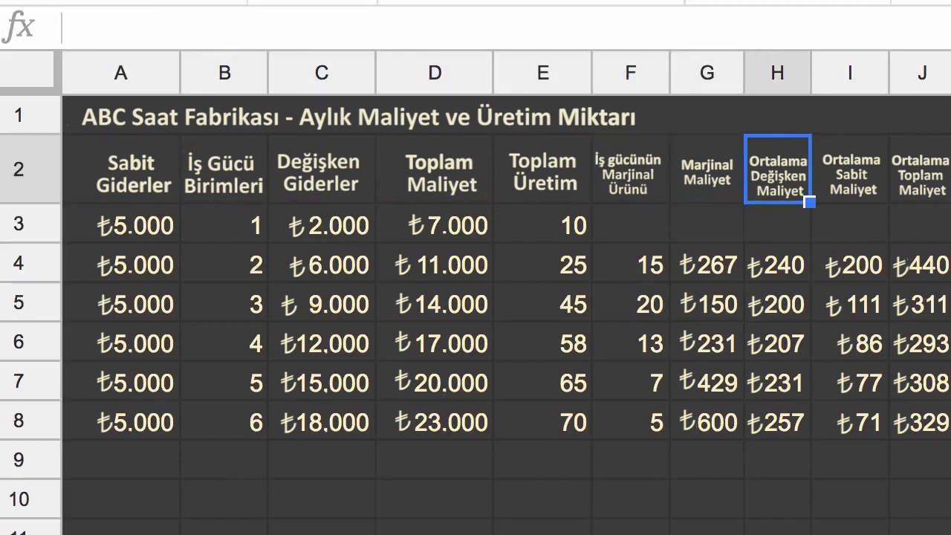
{"action": "key", "text": "Right"}
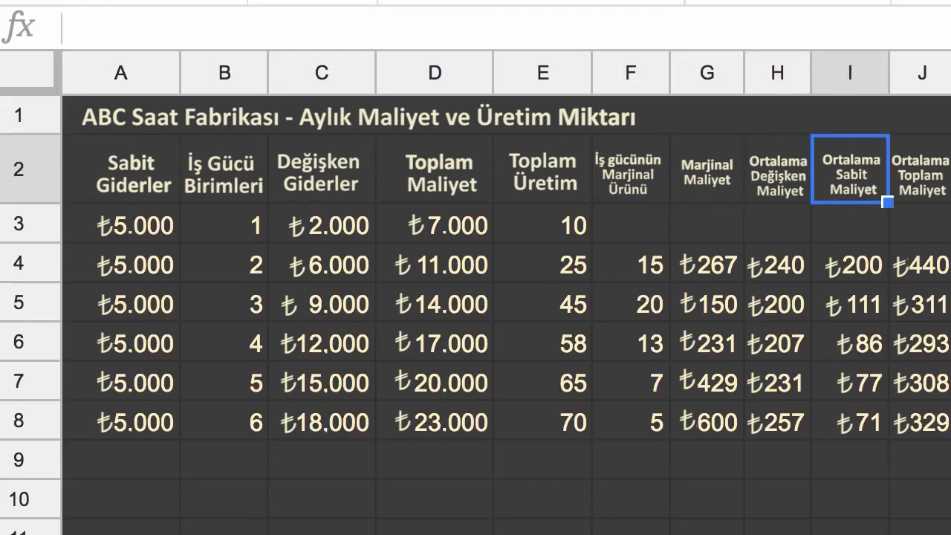
{"action": "key", "text": "Right"}
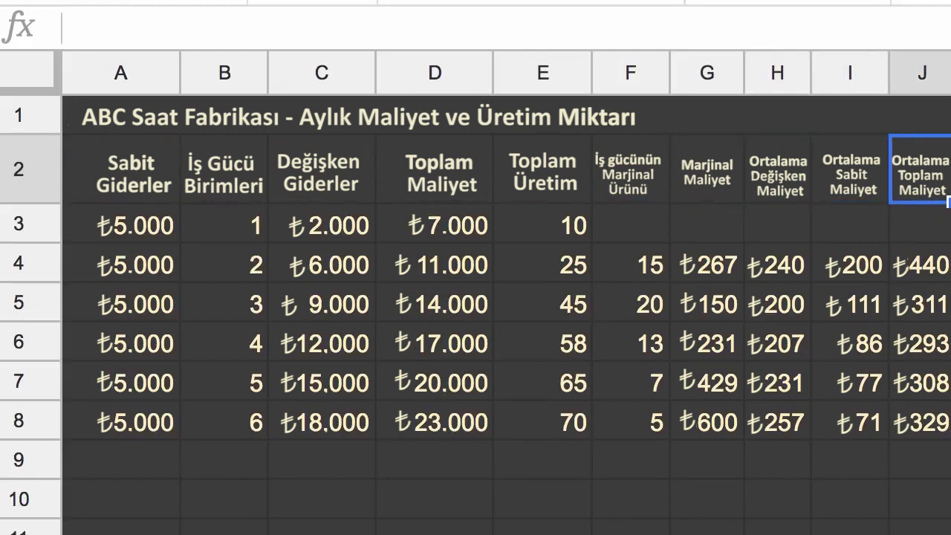
Return to column A and examine the first values under the Sabit Giderler heading.
{"action": "key", "text": "Left"}
{"action": "key", "text": "Left"}
{"action": "key", "text": "Left"}
{"action": "key", "text": "Left"}
{"action": "key", "text": "Left"}
{"action": "key", "text": "Left"}
{"action": "key", "text": "Left"}
{"action": "key", "text": "Left"}
{"action": "key", "text": "Left"}
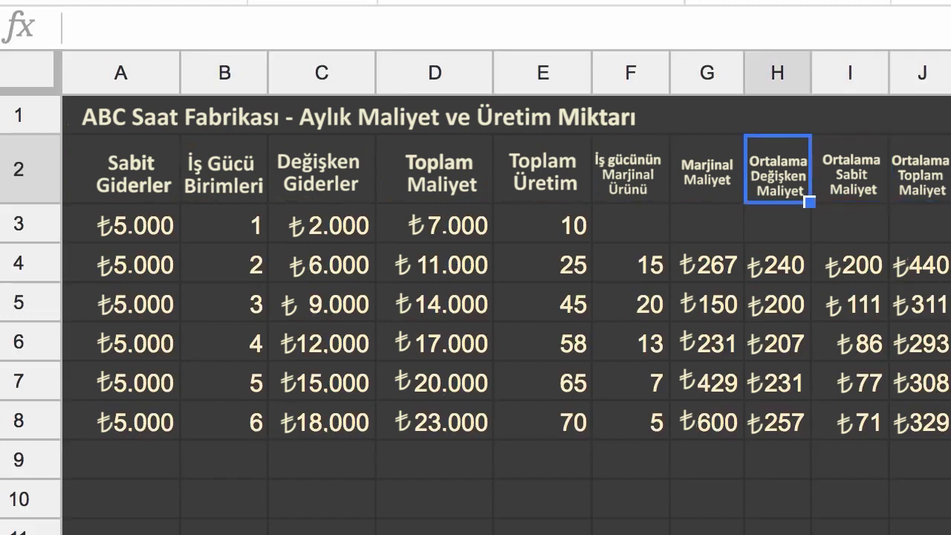
{"action": "key", "text": "Down"}
{"action": "key", "text": "Down"}
{"action": "key", "text": "Down"}
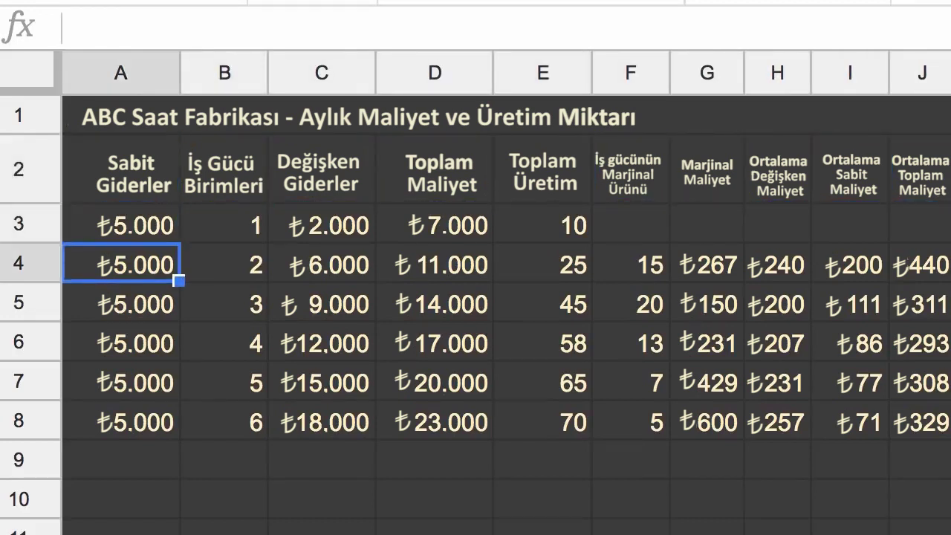
{"action": "key", "text": "Up"}
{"action": "key", "text": "Up"}
{"action": "key", "text": "Up"}
{"action": "key", "text": "Down"}
{"action": "key", "text": "Down"}
{"action": "key", "text": "Down"}
{"action": "key", "text": "Up"}
{"action": "key", "text": "Up"}
{"action": "key", "text": "Up"}
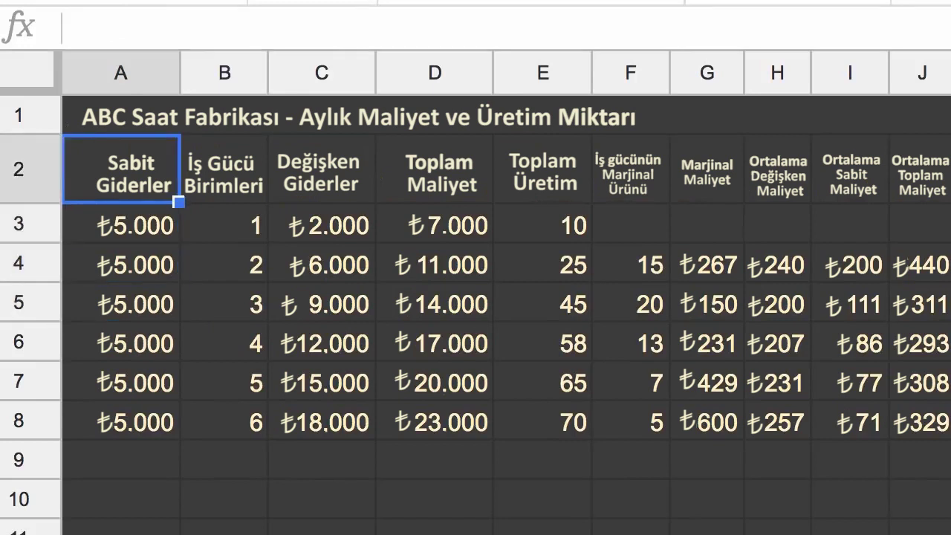
Change the Sabit Giderler value in A3 to 7000 and fill it down through A8.
{"action": "key", "text": "Down"}
{"action": "key", "text": "Down"}
{"action": "key", "text": "Down"}
{"action": "key", "text": "Up"}
{"action": "key", "text": "Up"}
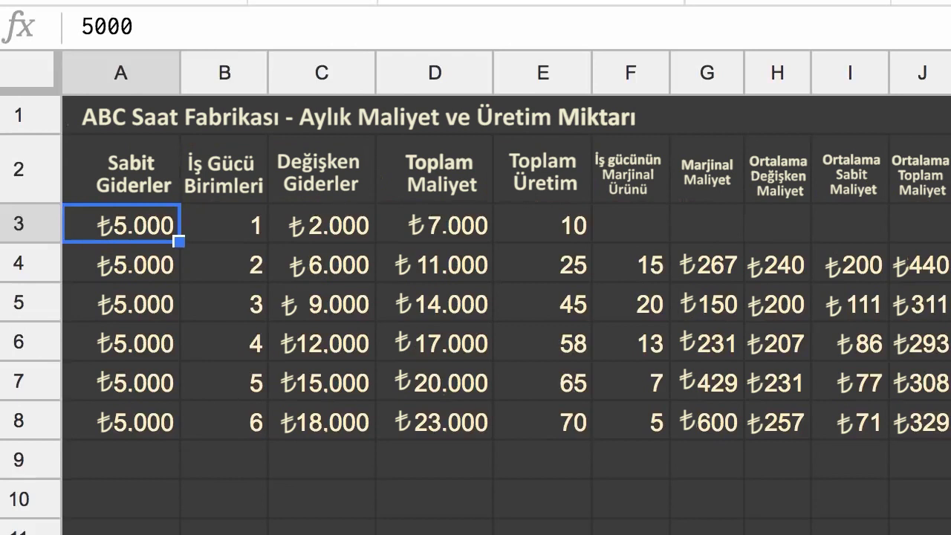
{"action": "type", "text": "7000"}
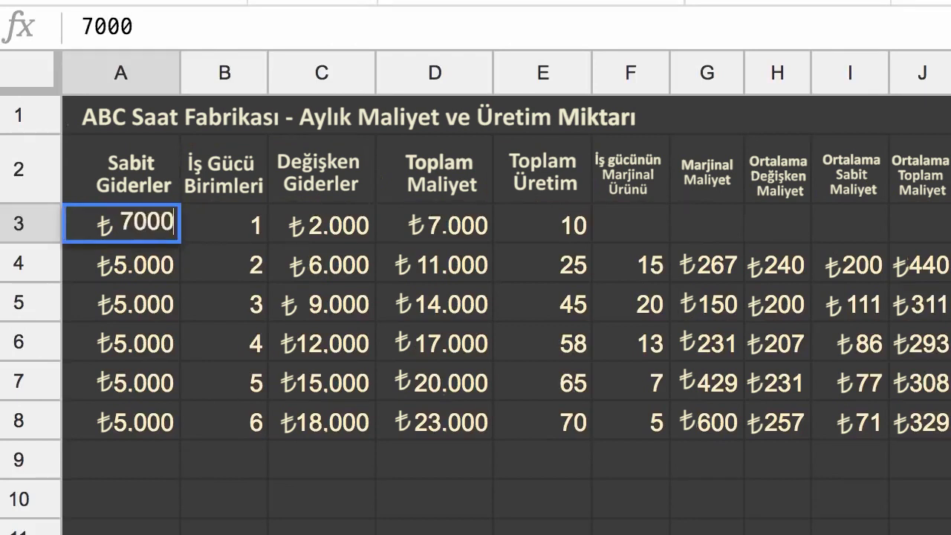
{"action": "key", "text": "Return"}
{"action": "left_click", "coordinate": [120, 224]}
{"action": "left_click_drag", "start_coordinate": [178, 241], "coordinate": [178, 438]}
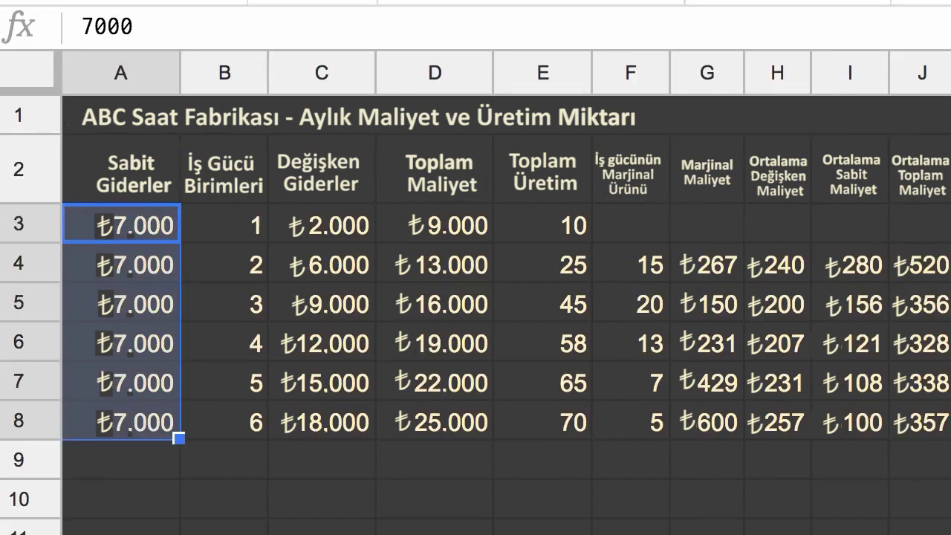
{"action": "left_click", "coordinate": [849, 459]}
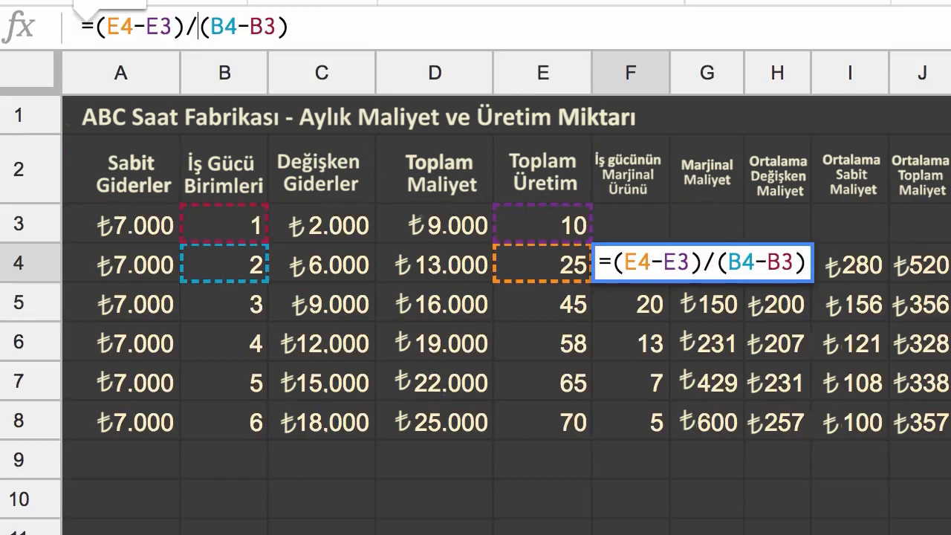
Inspect the row 4 formulas for marginal product, marginal cost and the average variable, fixed and total costs in F4 to J4.
{"action": "key", "text": "Tab"}
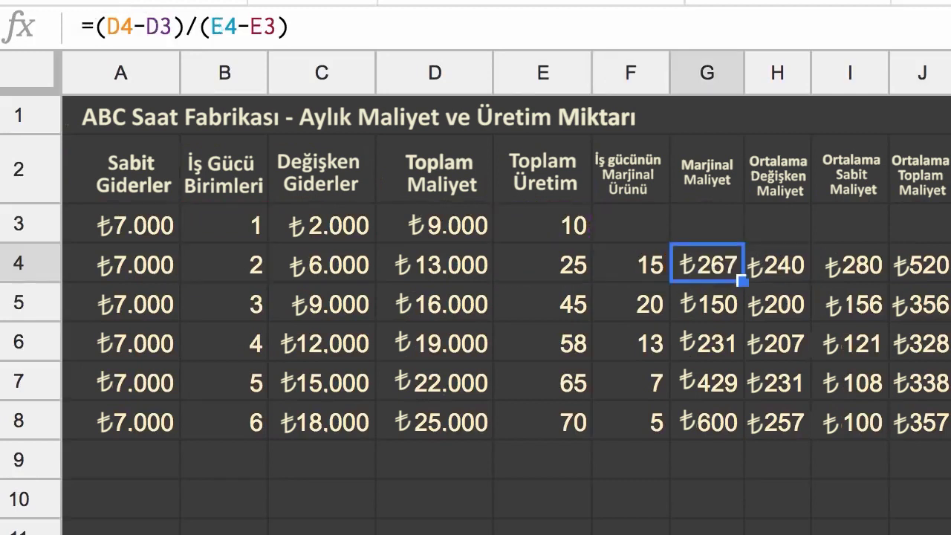
{"action": "key", "text": "Return"}
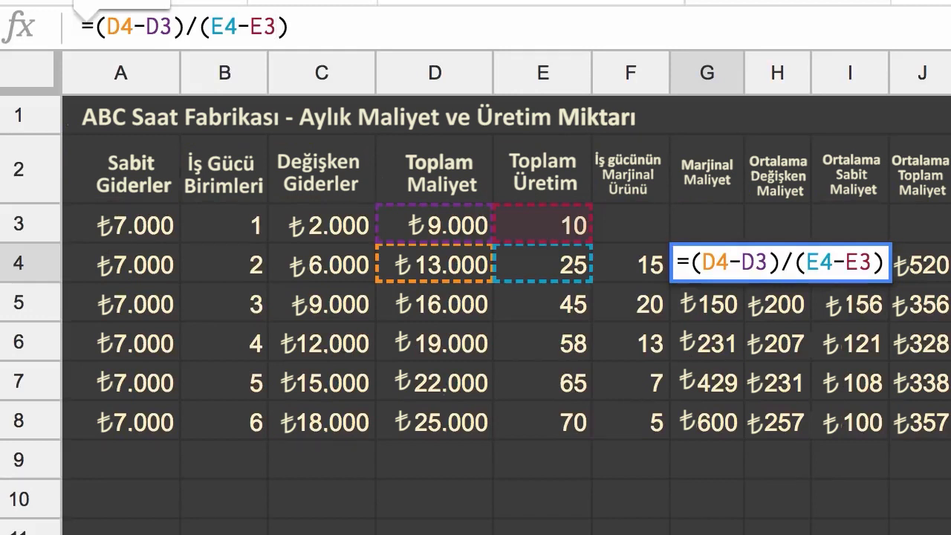
{"action": "key", "text": "Return"}
{"action": "key", "text": "Up"}
{"action": "key", "text": "Right"}
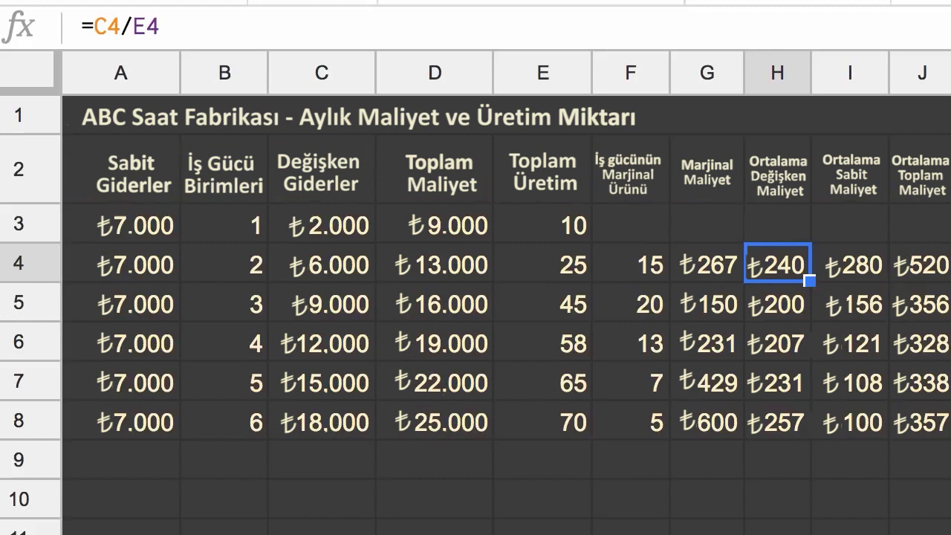
{"action": "left_click", "coordinate": [849, 264]}
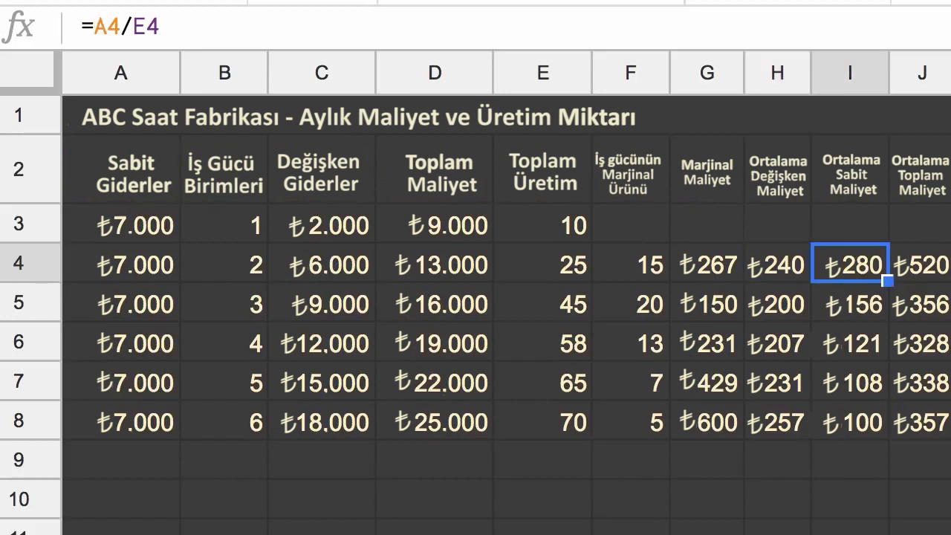
{"action": "key", "text": "Return"}
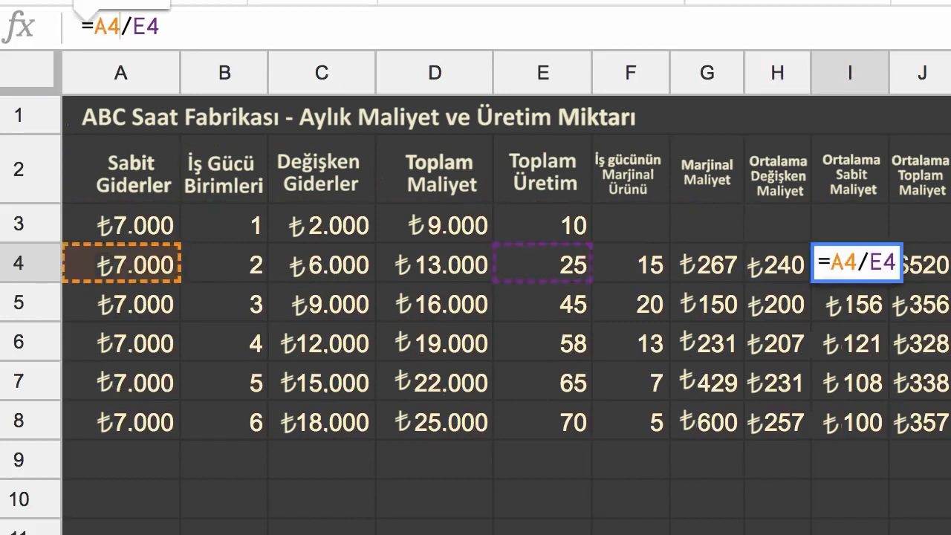
{"action": "key", "text": "Tab"}
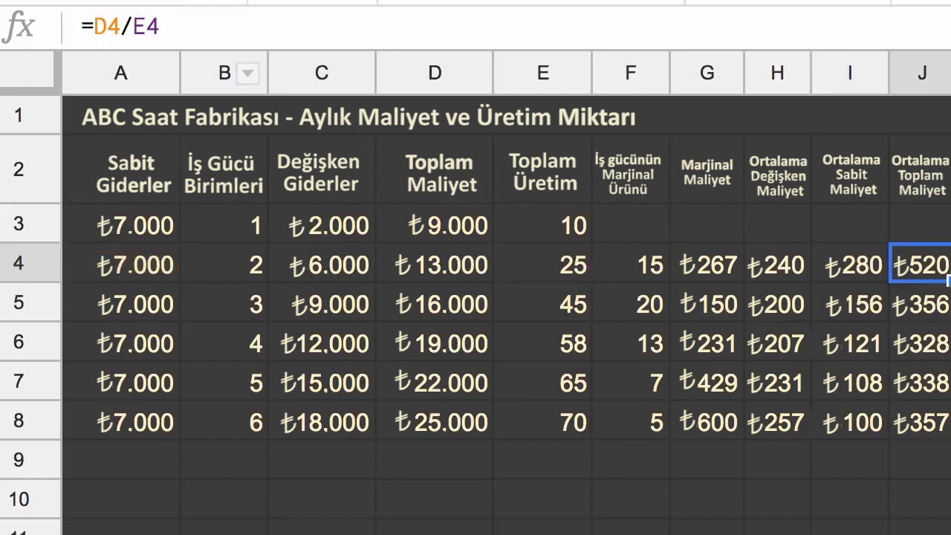
{"action": "key", "text": "Return"}
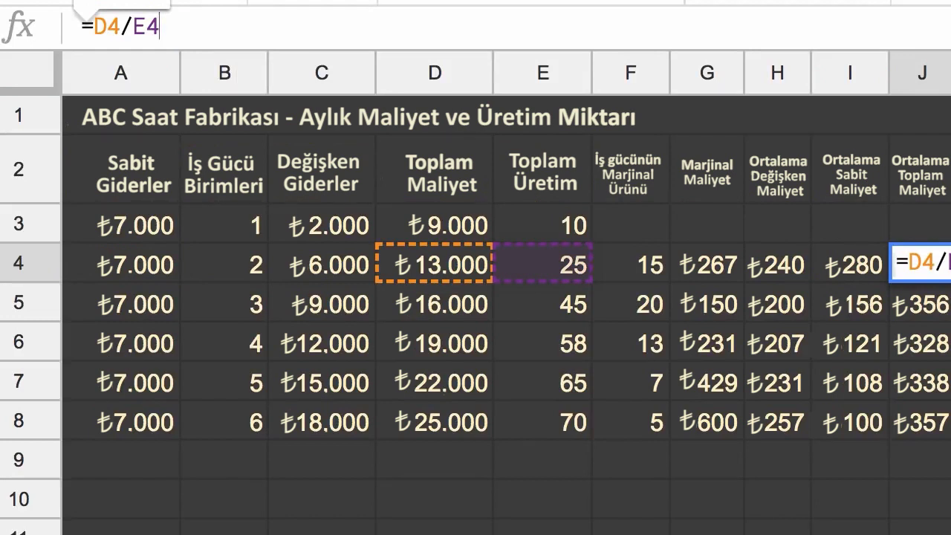
{"action": "left_click", "coordinate": [434, 168]}
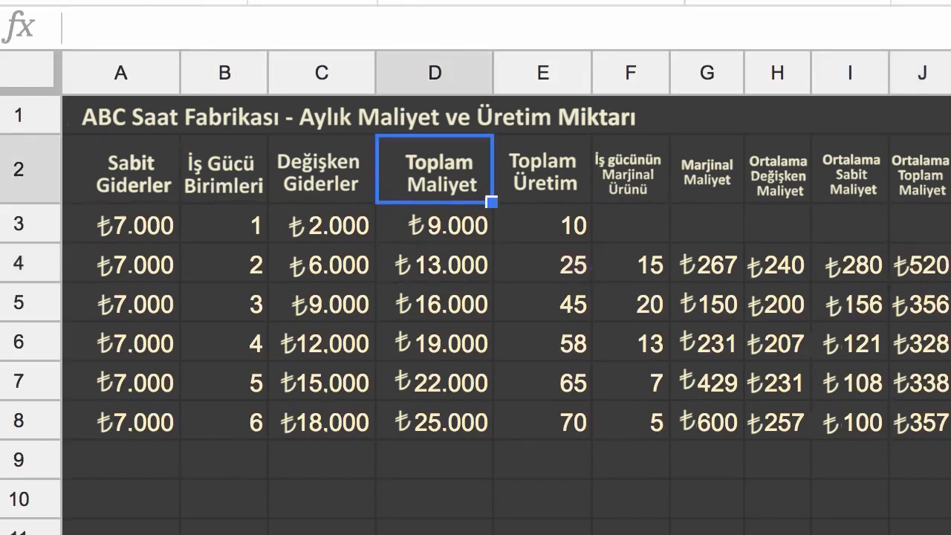
Go through the row 2 headings from Toplam Maliyet to Ortalama Toplam Maliyet, and return to the first İş Gücü Birimleri value in B3.
{"action": "key", "text": "Right"}
{"action": "key", "text": "Right"}
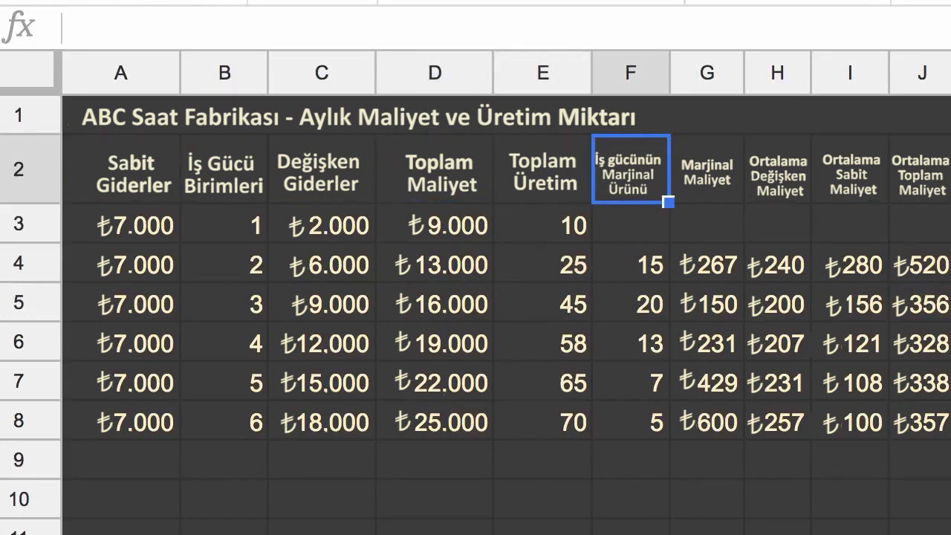
{"action": "key", "text": "Right"}
{"action": "key", "text": "Right"}
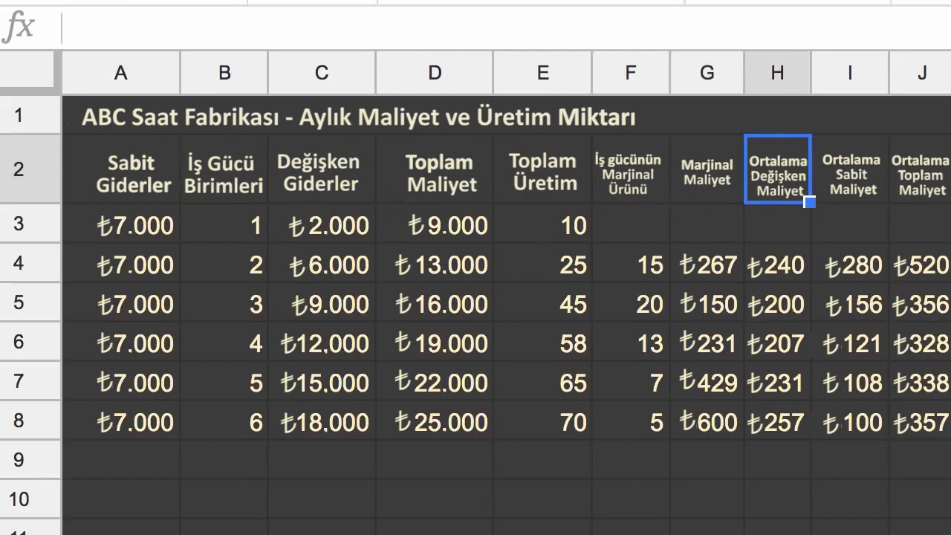
{"action": "key", "text": "Right"}
{"action": "key", "text": "Right"}
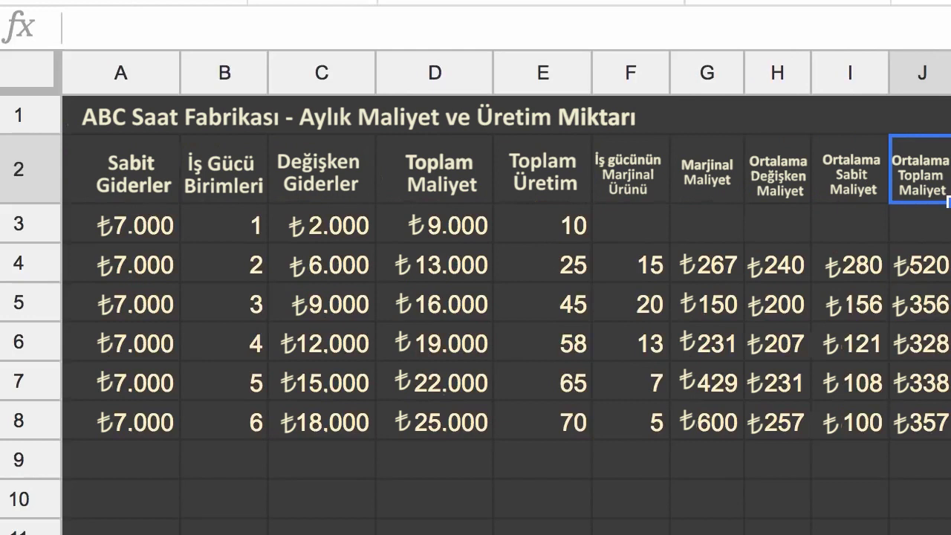
{"action": "key", "text": "Left"}
{"action": "key", "text": "Left"}
{"action": "key", "text": "Left"}
{"action": "key", "text": "Left"}
{"action": "key", "text": "Left"}
{"action": "key", "text": "Left"}
{"action": "key", "text": "Left"}
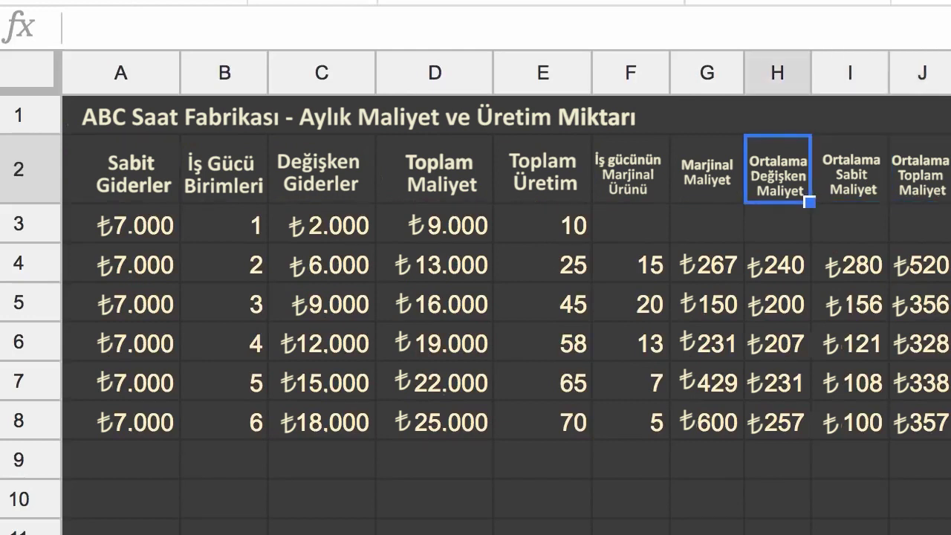
{"action": "key", "text": "Left"}
{"action": "key", "text": "Down"}
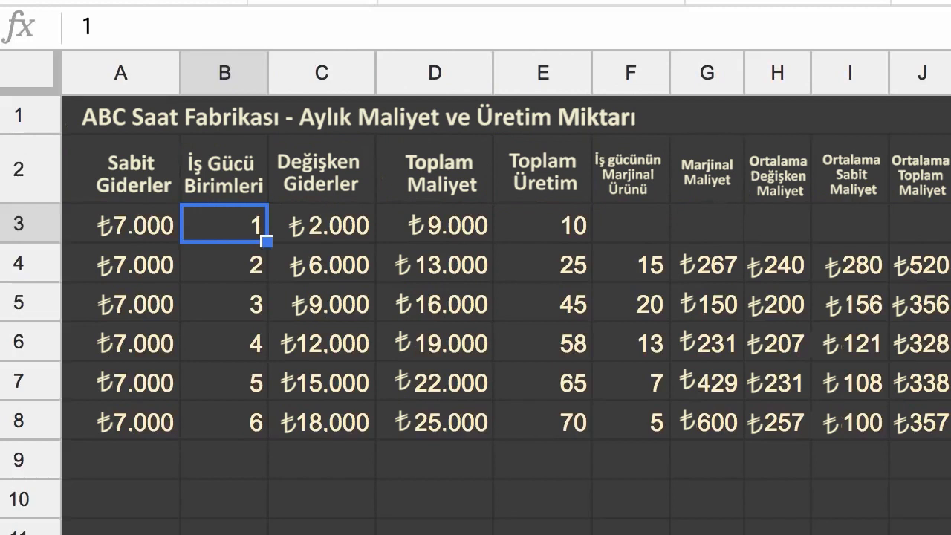
Set the Toplam Üretim values in E3 to E8 to 11, 27, 47, 59, 66 and 72.
{"action": "left_click", "coordinate": [542, 223]}
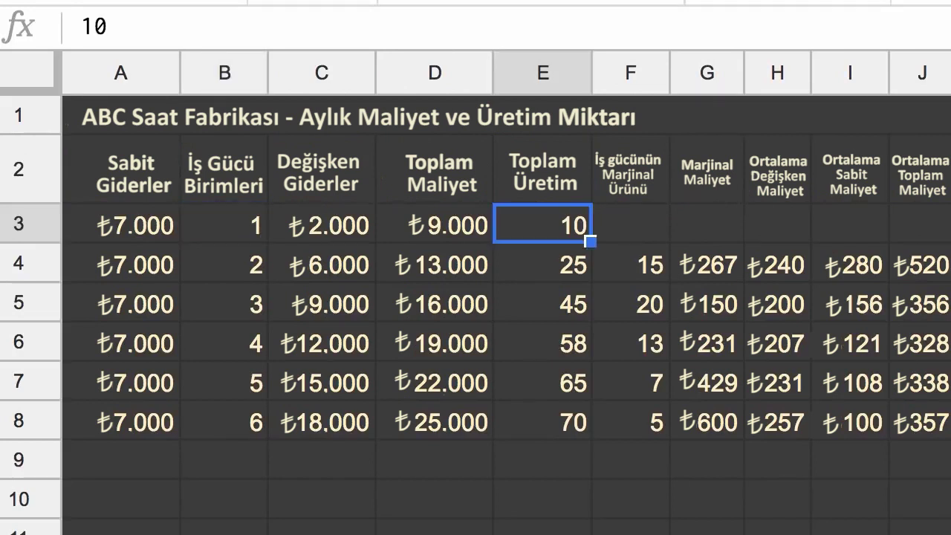
{"action": "type", "text": "11"}
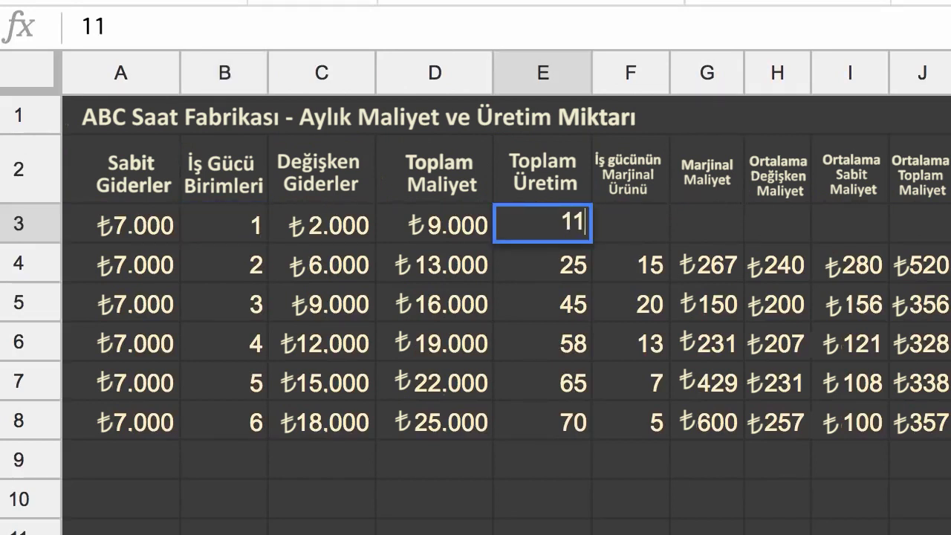
{"action": "key", "text": "Return"}
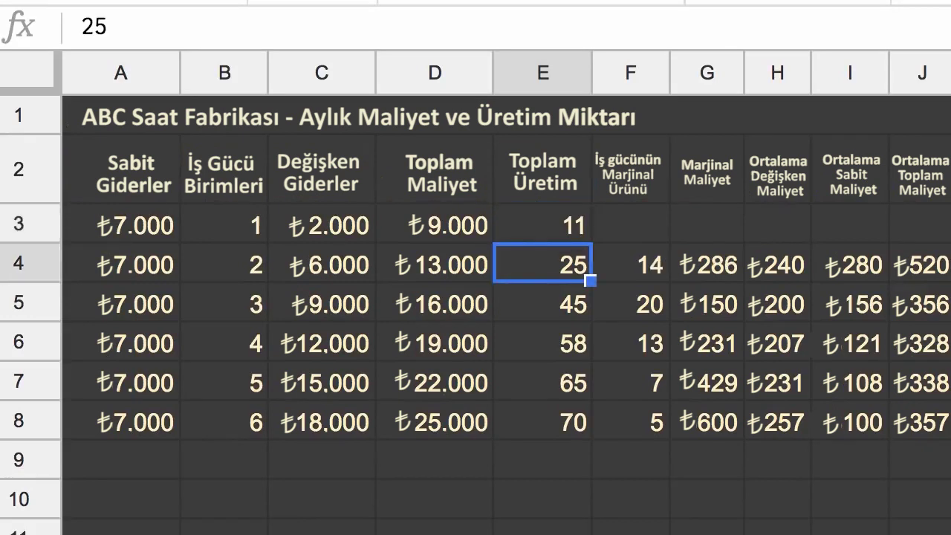
{"action": "type", "text": "27"}
{"action": "key", "text": "Return"}
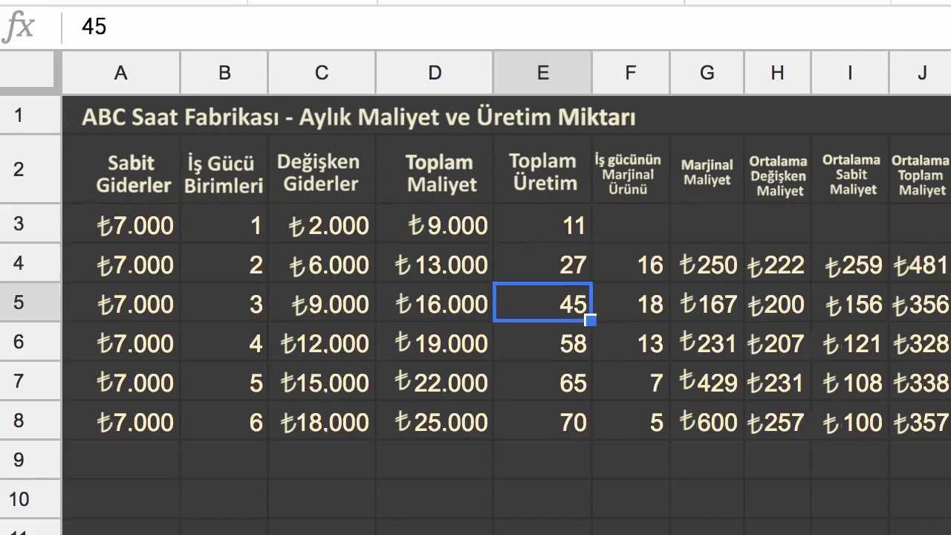
{"action": "type", "text": "47"}
{"action": "key", "text": "Return"}
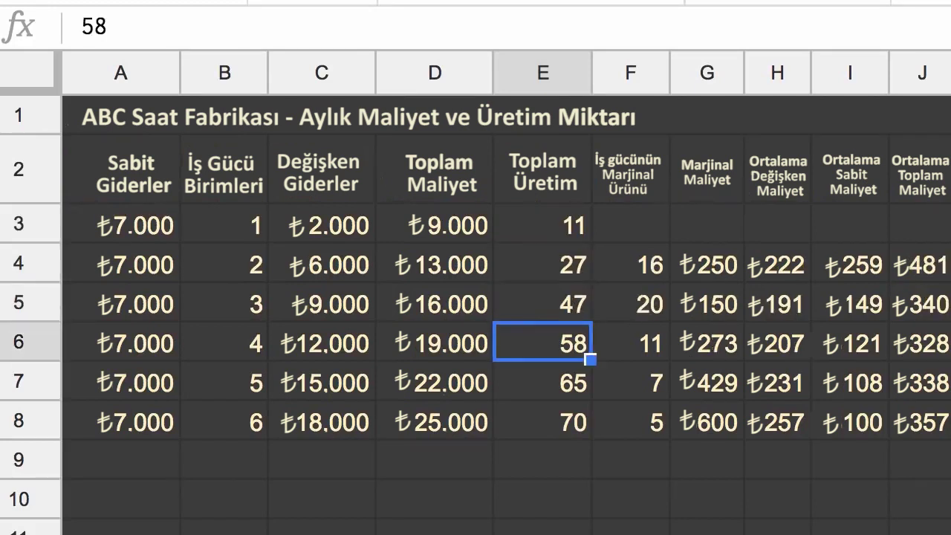
{"action": "type", "text": "59"}
{"action": "key", "text": "Return"}
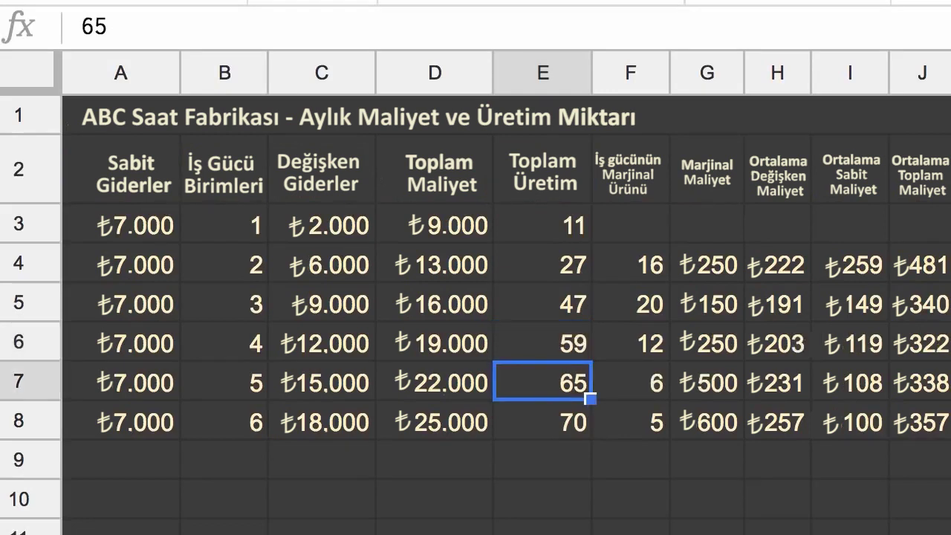
{"action": "type", "text": "66"}
{"action": "key", "text": "Return"}
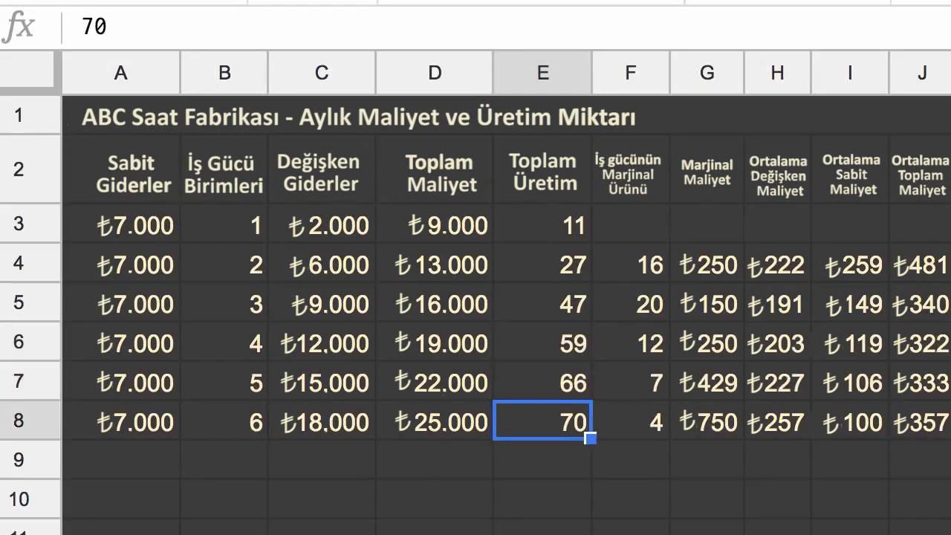
{"action": "type", "text": "72"}
{"action": "key", "text": "Return"}
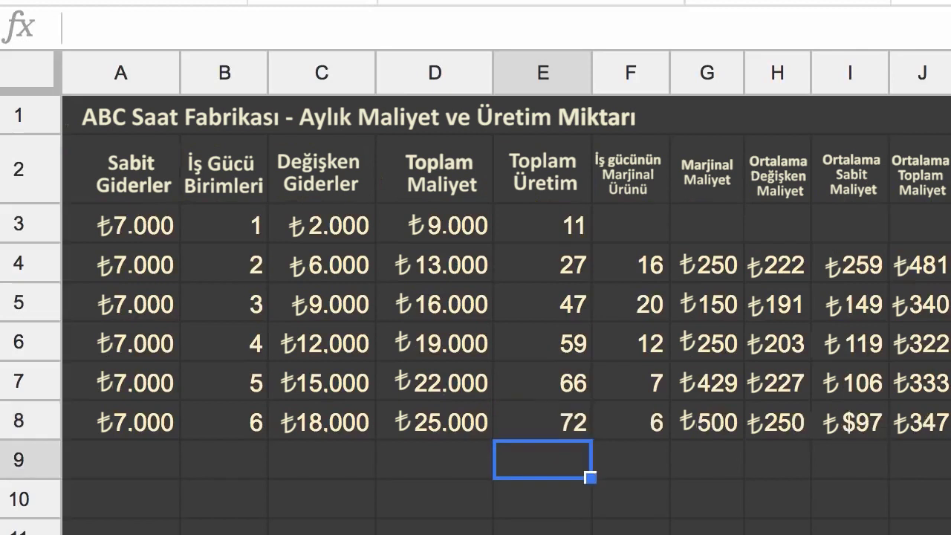
Examine the marginal product of labour values and formulas in column F, from F4 to F8.
{"action": "key", "text": "Up"}
{"action": "key", "text": "Up"}
{"action": "key", "text": "Up"}
{"action": "key", "text": "Up"}
{"action": "key", "text": "Up"}
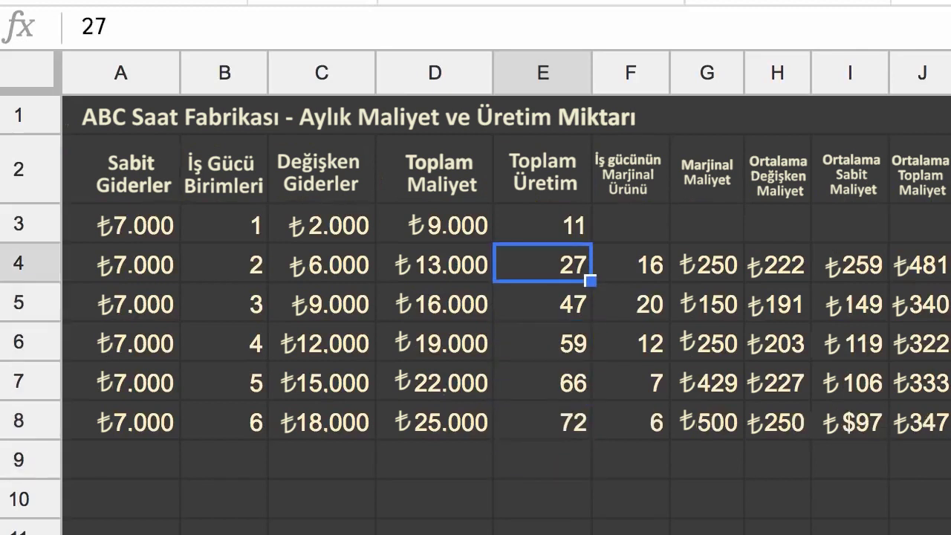
{"action": "key", "text": "Right"}
{"action": "key", "text": "Down"}
{"action": "key", "text": "Down"}
{"action": "key", "text": "Down"}
{"action": "key", "text": "Down"}
{"action": "key", "text": "Up"}
{"action": "key", "text": "Up"}
{"action": "key", "text": "Up"}
{"action": "key", "text": "Up"}
{"action": "key", "text": "Down"}
{"action": "key", "text": "Up"}
{"action": "key", "text": "Down"}
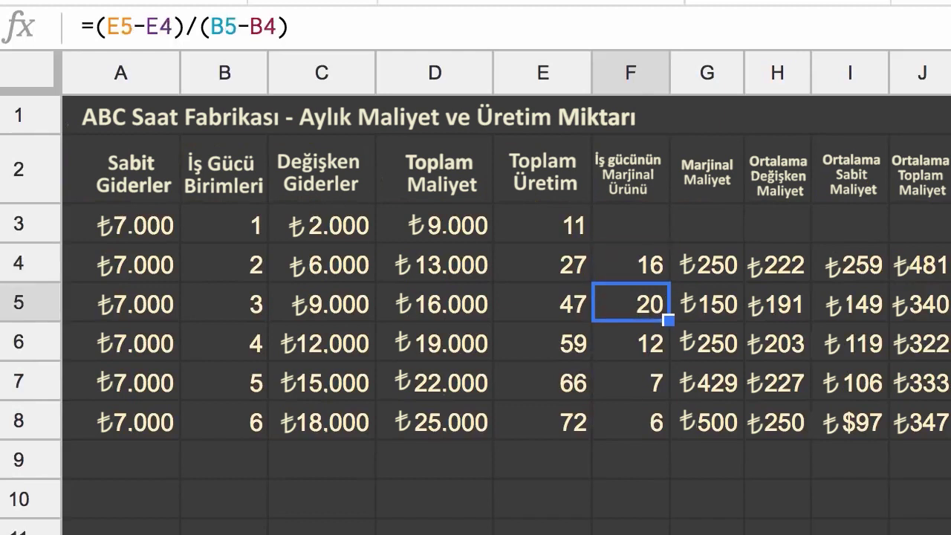
Compare the Toplam Üretim values in E4 and E5 with the labour units in B4 and B5 that the F5 formula uses.
{"action": "key", "text": "Left"}
{"action": "key", "text": "Up"}
{"action": "key", "text": "Down"}
{"action": "key", "text": "Up"}
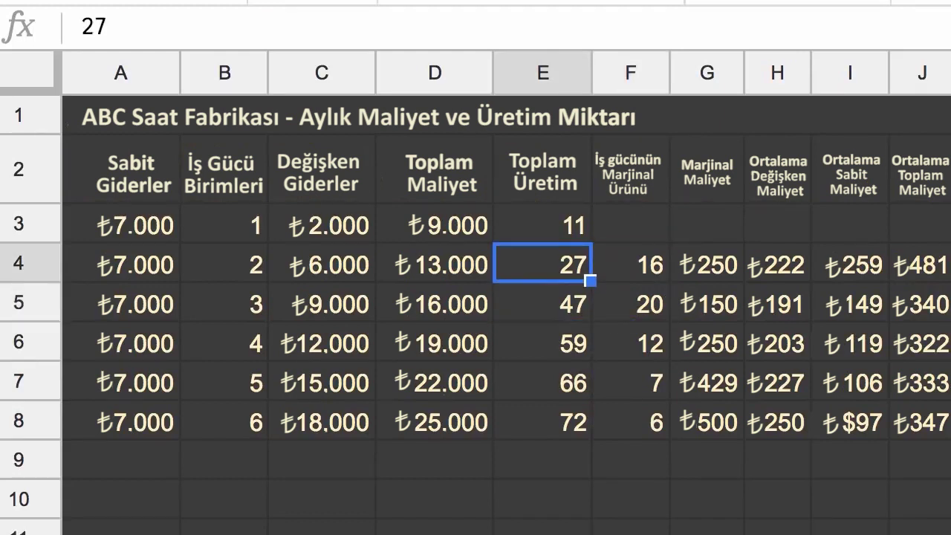
{"action": "key", "text": "Left"}
{"action": "key", "text": "Left"}
{"action": "key", "text": "Left"}
{"action": "key", "text": "Down"}
{"action": "key", "text": "Up"}
{"action": "key", "text": "Down"}
{"action": "key", "text": "Right"}
{"action": "key", "text": "Right"}
{"action": "key", "text": "Right"}
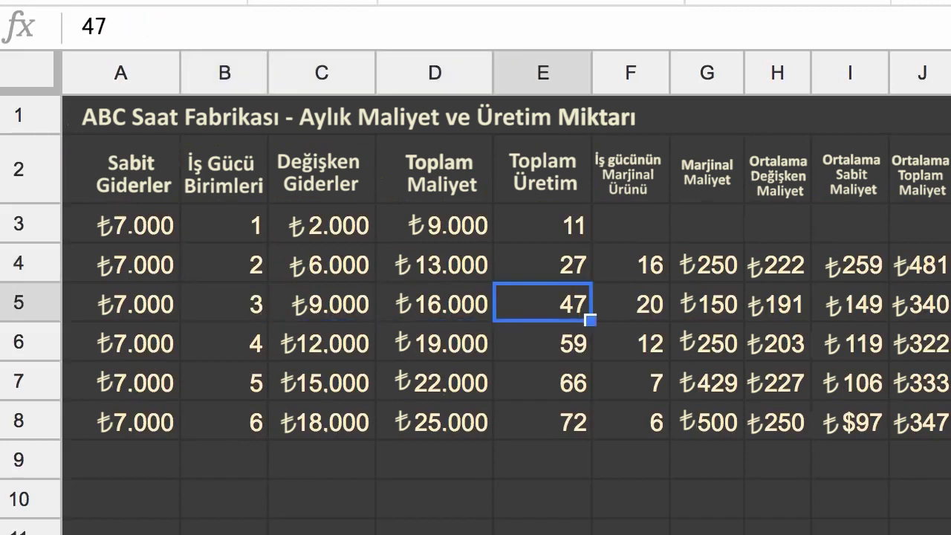
Go up and down the Toplam Üretim values in column E to compare production across the labour levels.
{"action": "key", "text": "Up"}
{"action": "key", "text": "Up"}
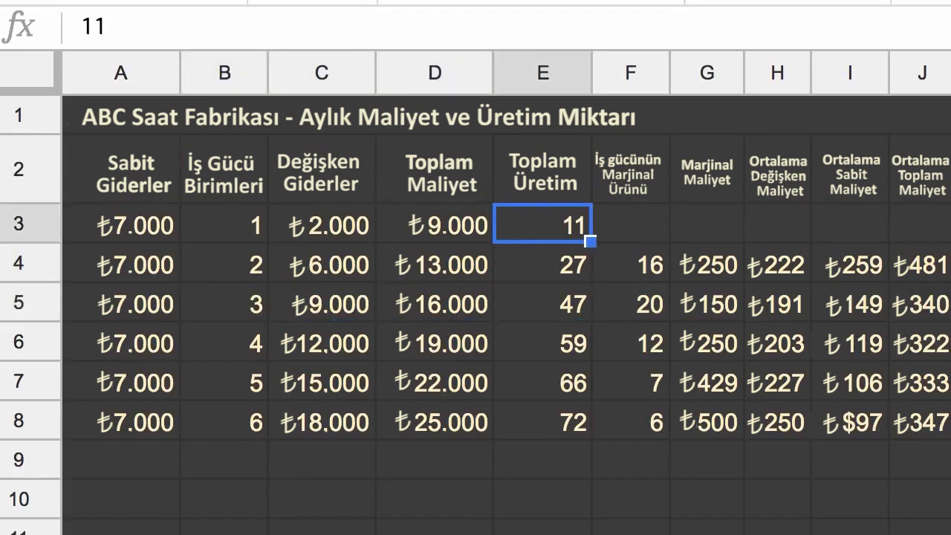
{"action": "key", "text": "Down"}
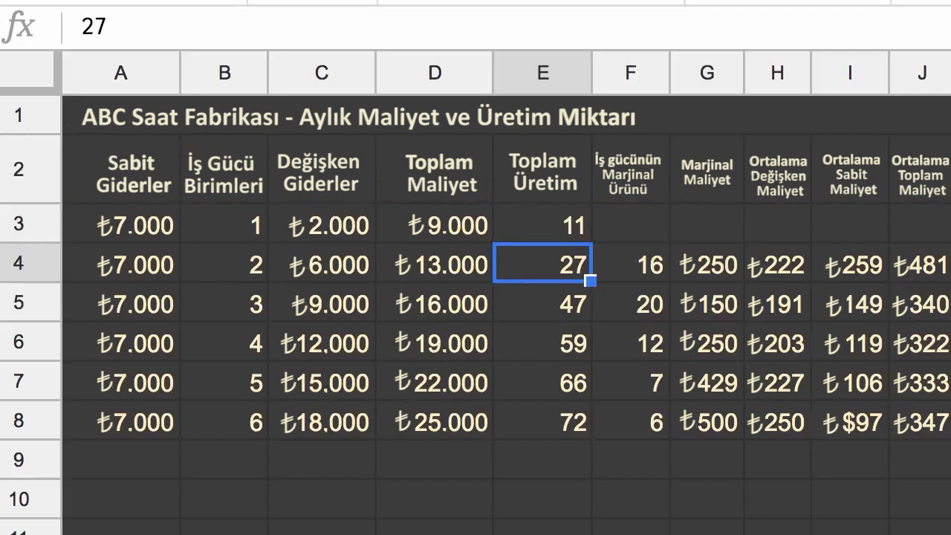
{"action": "key", "text": "Down"}
{"action": "key", "text": "Down"}
{"action": "key", "text": "Up"}
{"action": "key", "text": "Up"}
{"action": "key", "text": "Up"}
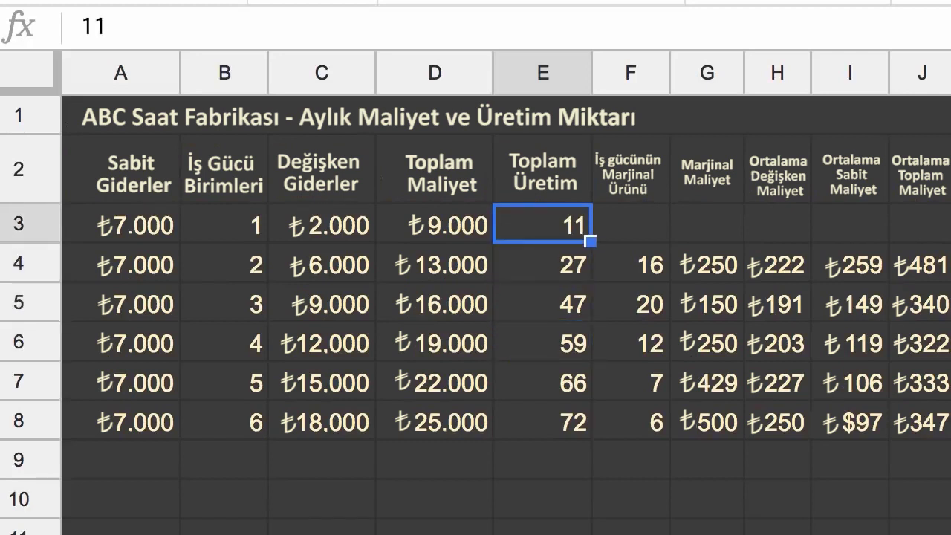
{"action": "key", "text": "Down"}
{"action": "key", "text": "Down"}
{"action": "key", "text": "Down"}
{"action": "key", "text": "Up"}
{"action": "key", "text": "Up"}
{"action": "key", "text": "Down"}
{"action": "key", "text": "Down"}
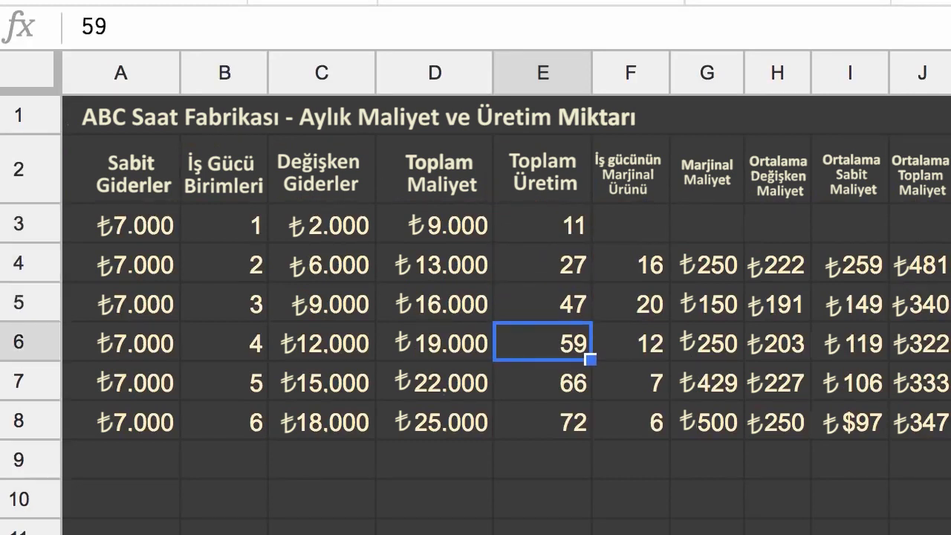
{"action": "key", "text": "Down"}
{"action": "key", "text": "Down"}
{"action": "key", "text": "Up"}
{"action": "key", "text": "Up"}
{"action": "key", "text": "Up"}
{"action": "key", "text": "Up"}
{"action": "key", "text": "Up"}
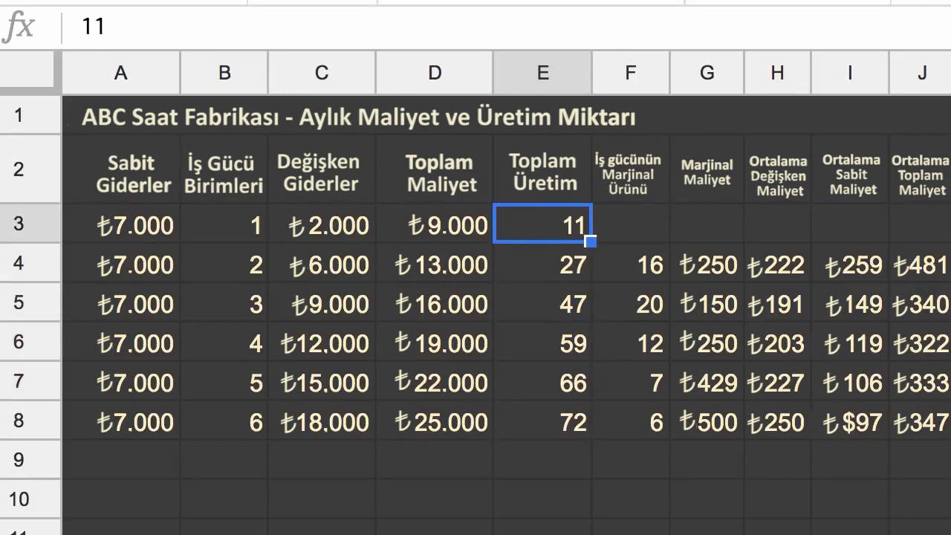
{"action": "key", "text": "Down"}
{"action": "key", "text": "Down"}
{"action": "key", "text": "Down"}
{"action": "key", "text": "Down"}
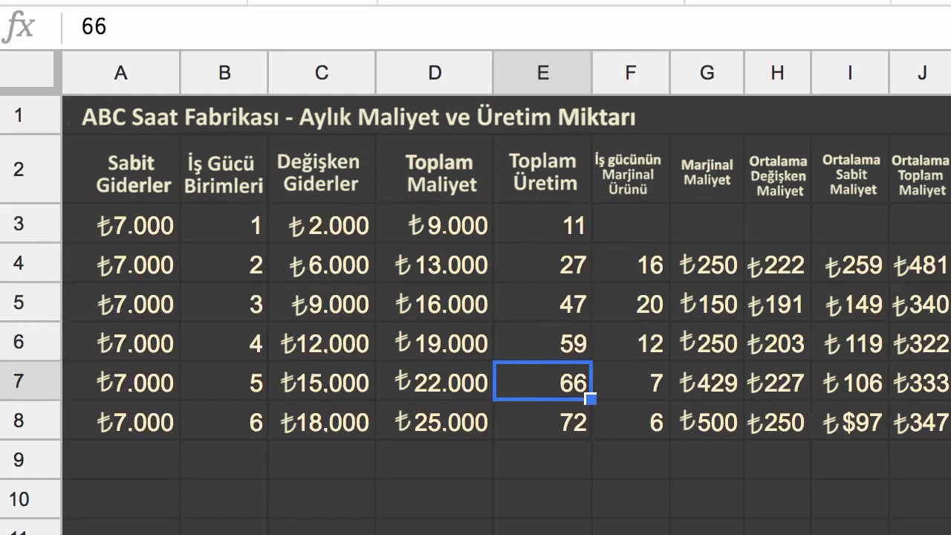
Inspect the Marjinal Maliyet formula in G4 together with the total cost and production cells it references.
{"action": "key", "text": "Up"}
{"action": "key", "text": "Up"}
{"action": "key", "text": "Up"}
{"action": "key", "text": "Up"}
{"action": "key", "text": "Right"}
{"action": "key", "text": "Right"}
{"action": "key", "text": "Down"}
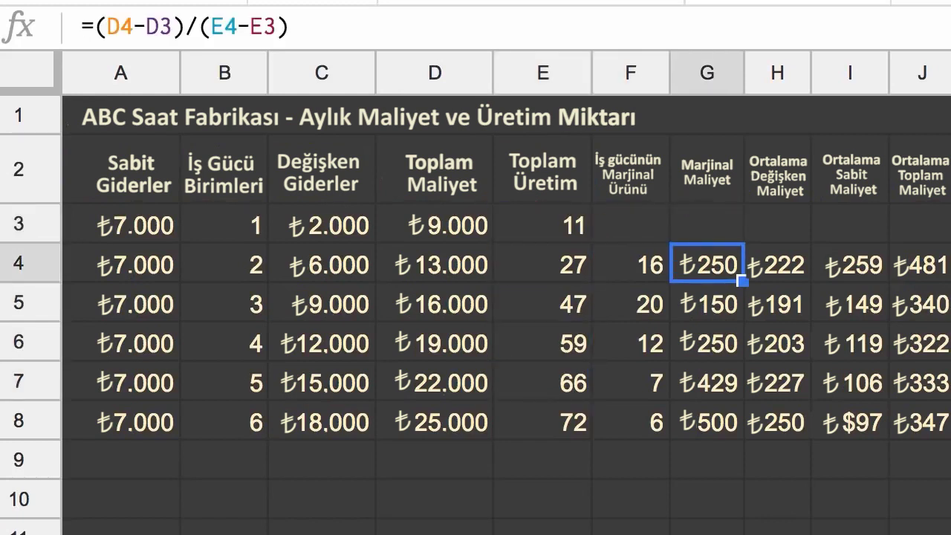
{"action": "key", "text": "Right"}
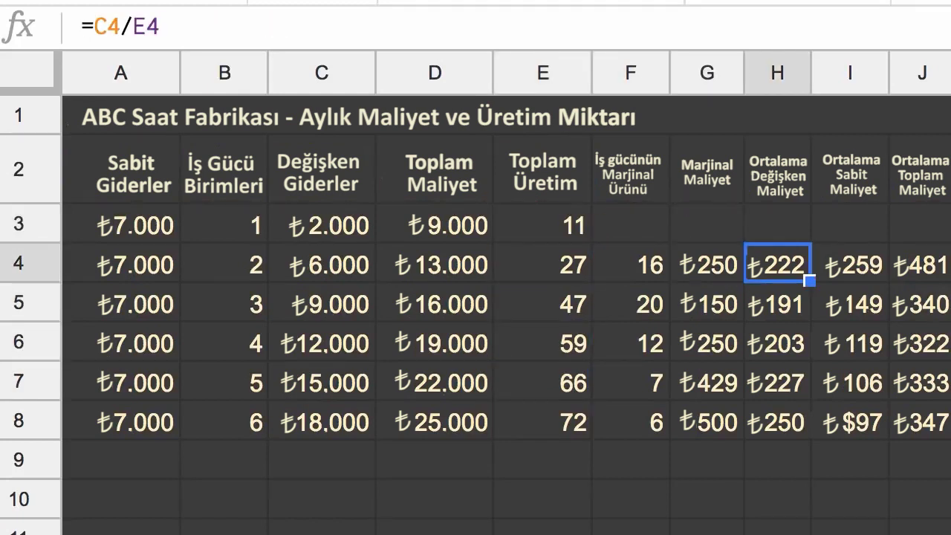
{"action": "key", "text": "Left"}
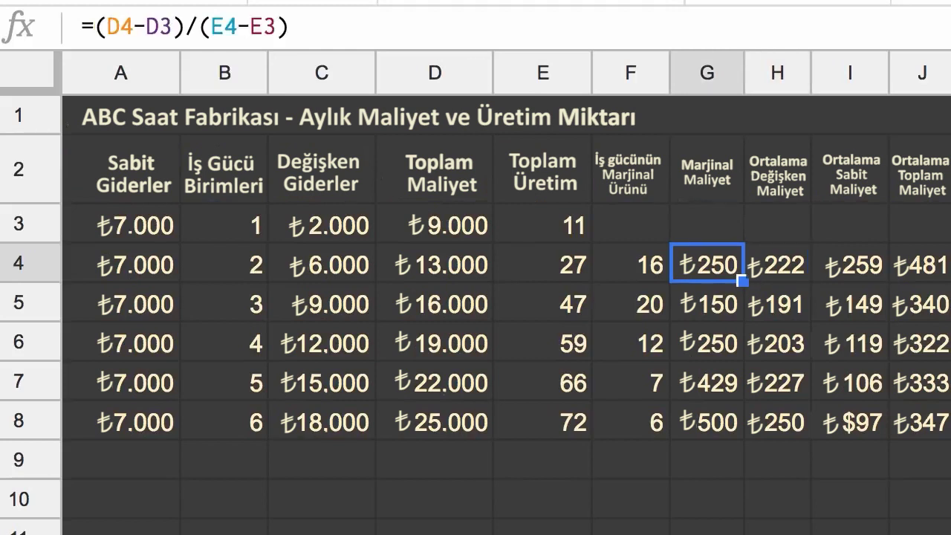
{"action": "key", "text": "Return"}
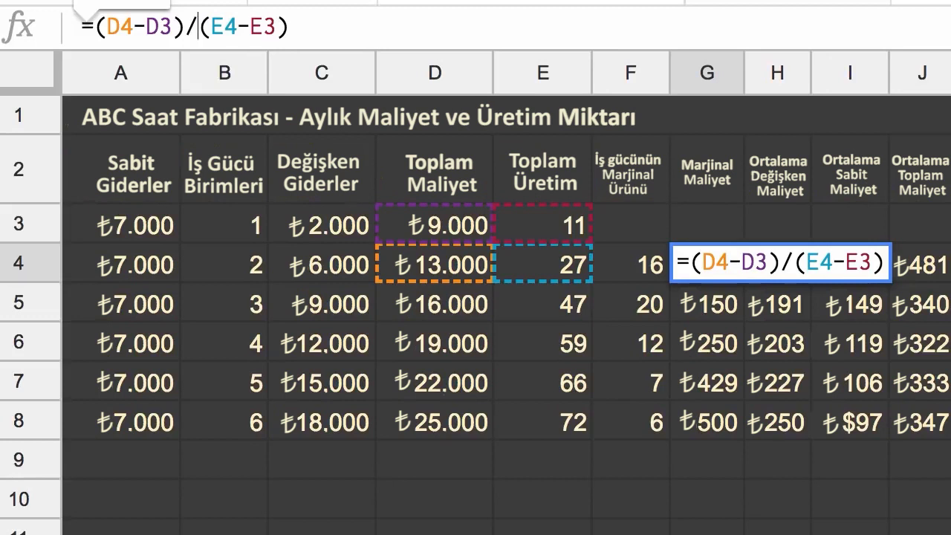
{"action": "left_click", "coordinate": [81, 27]}
{"action": "key", "text": "Tab"}
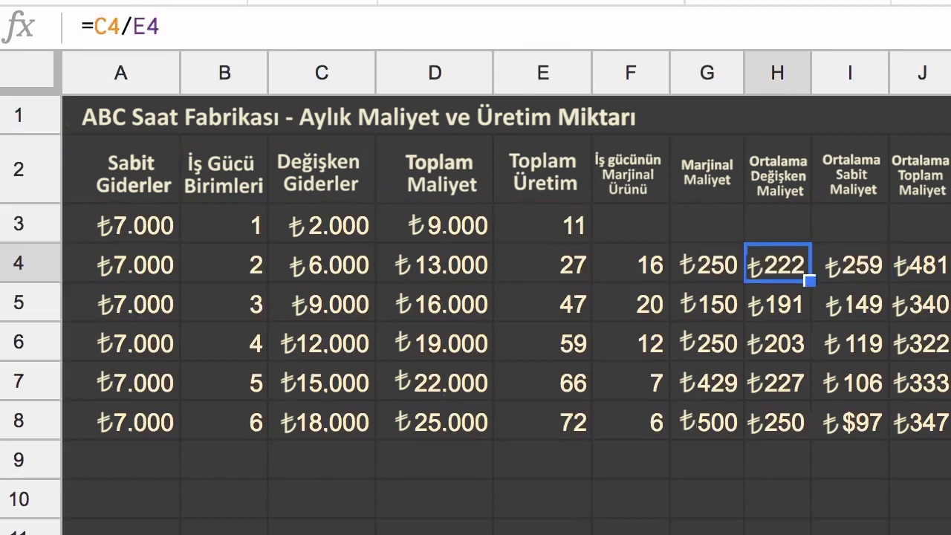
Inspect the Ortalama Değişken Maliyet formula in H4 with its referenced cells, and the Ortalama Toplam Maliyet formula in J4.
{"action": "key", "text": "Return"}
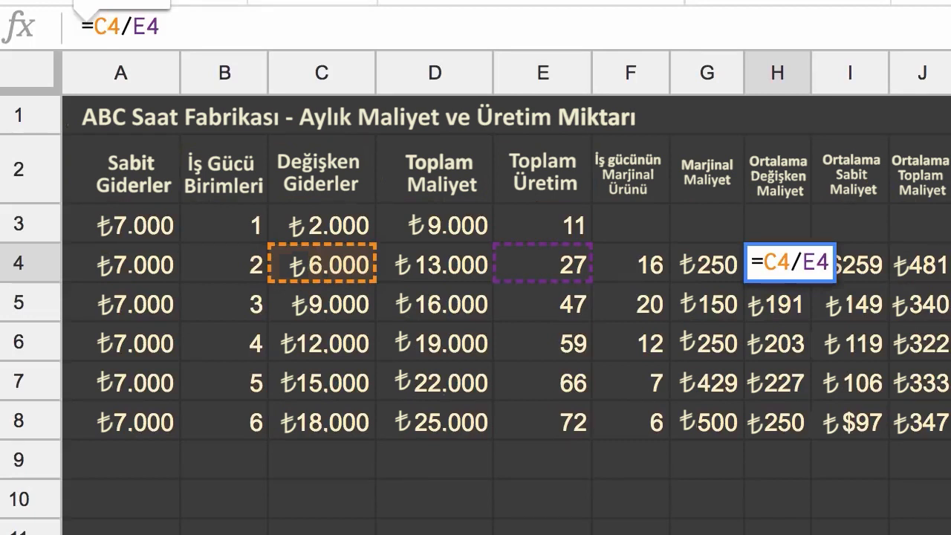
{"action": "key", "text": "Return"}
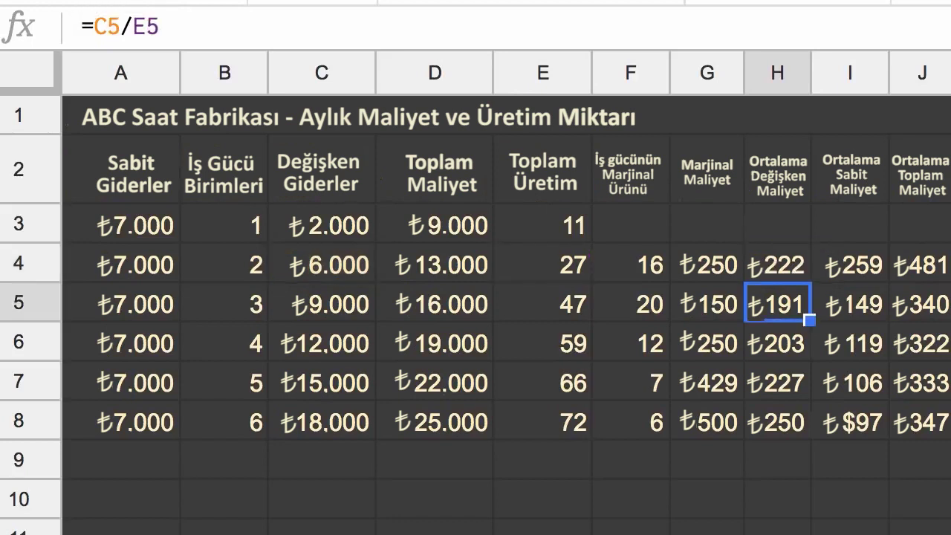
{"action": "left_click", "coordinate": [948, 279]}
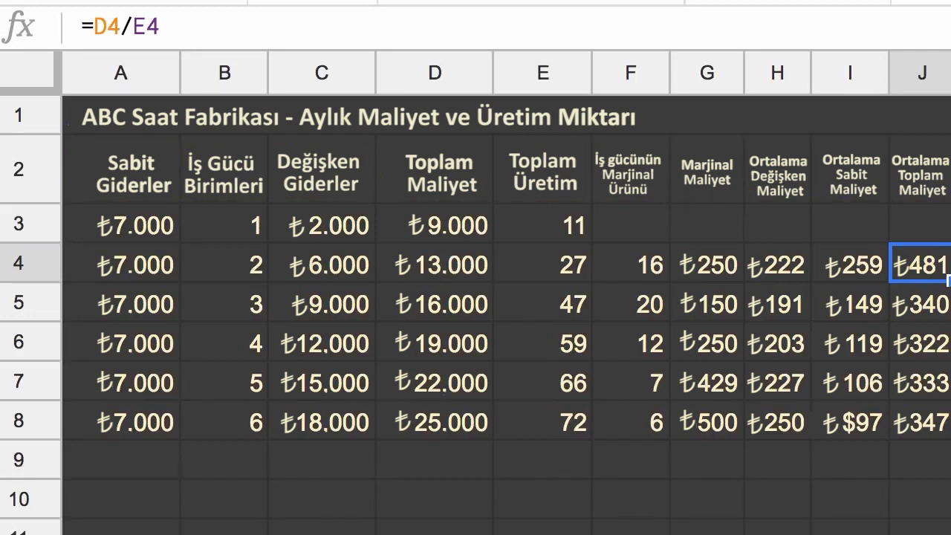
{"action": "left_click", "coordinate": [777, 264]}
Change the Değişken Giderler formula in C3 to =2200*B3.
{"action": "left_click", "coordinate": [322, 225]}
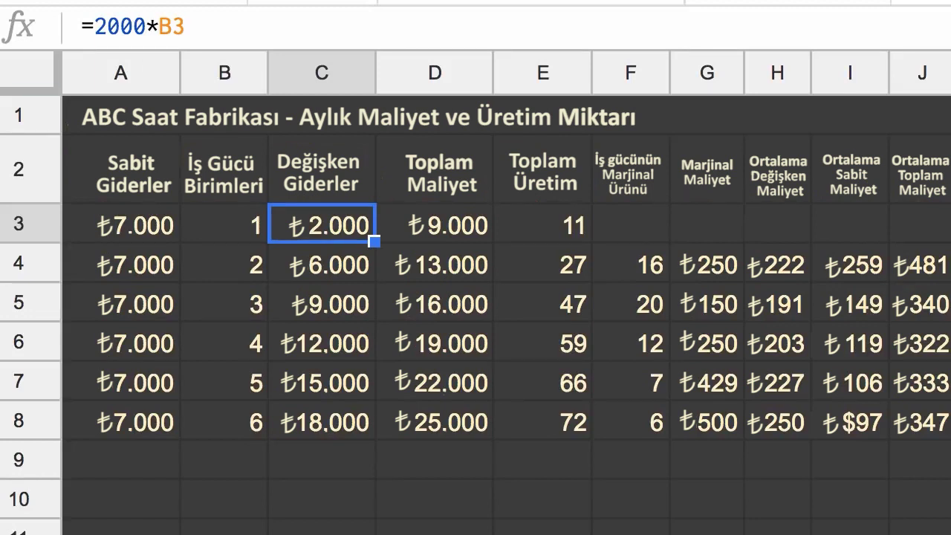
{"action": "left_click_drag", "start_coordinate": [120, 26], "coordinate": [107, 26]}
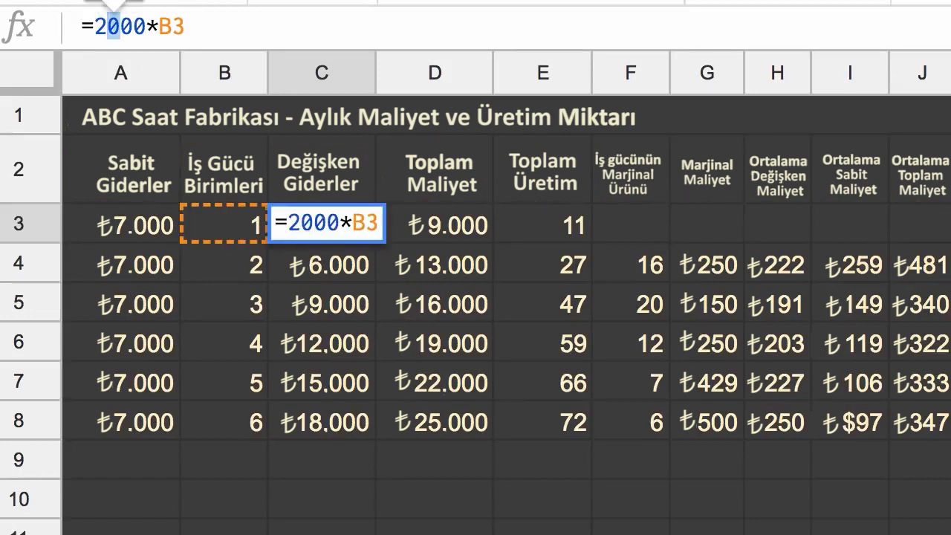
{"action": "type", "text": "2"}
{"action": "key", "text": "Return"}
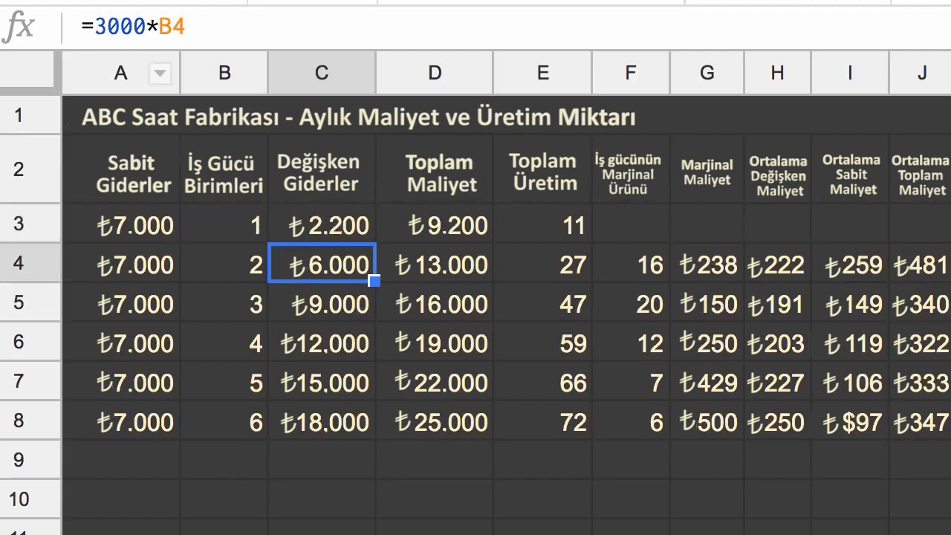
Fill the C3 formula down through C8 and check the Ortalama Değişken Maliyet formula in H4.
{"action": "left_click", "coordinate": [322, 224]}
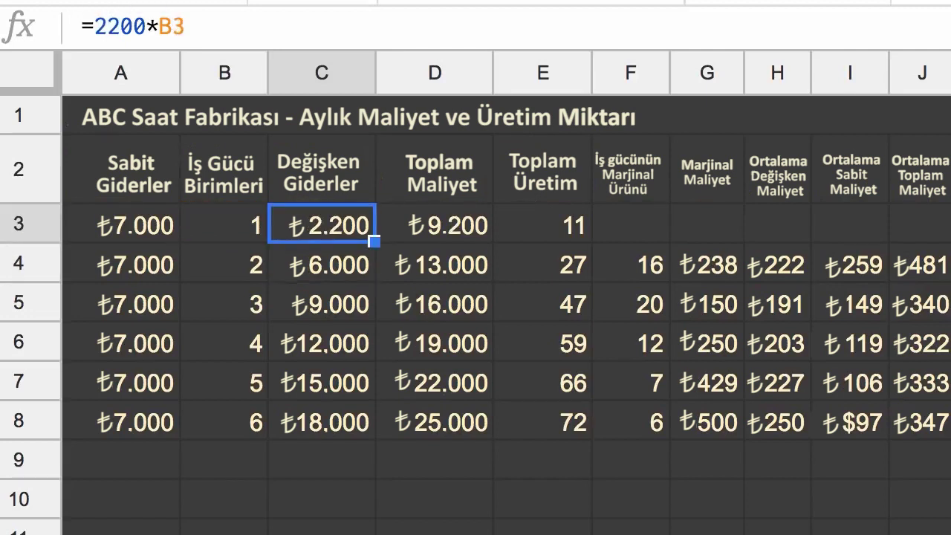
{"action": "left_click_drag", "start_coordinate": [374, 240], "coordinate": [375, 425]}
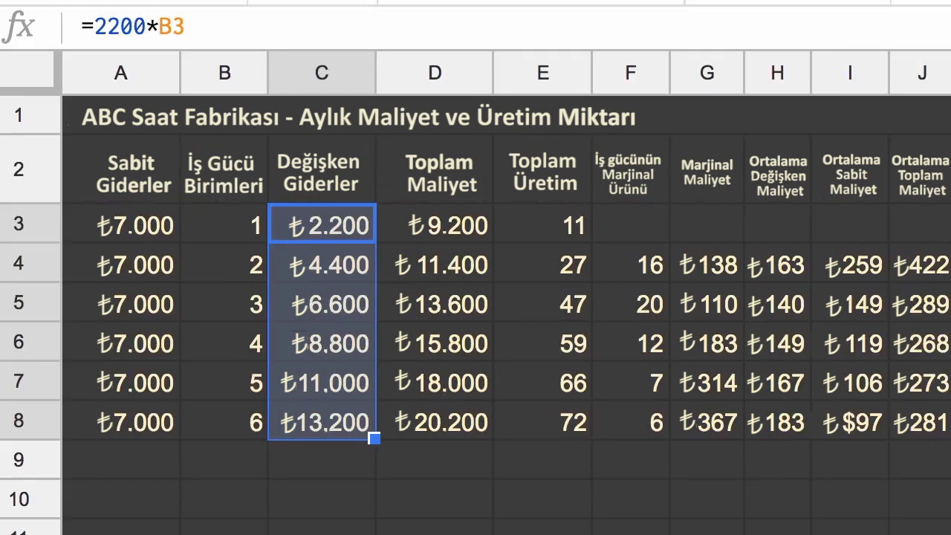
{"action": "left_click", "coordinate": [777, 263]}
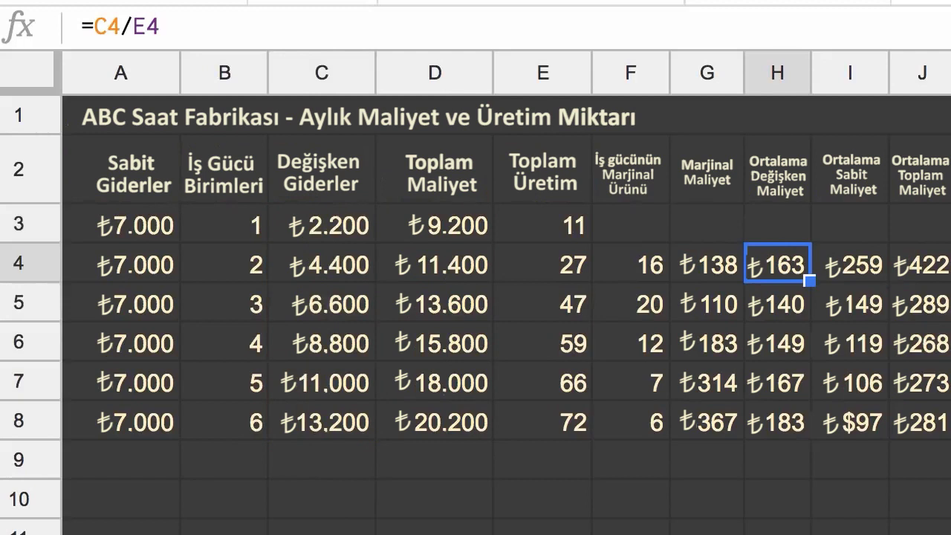